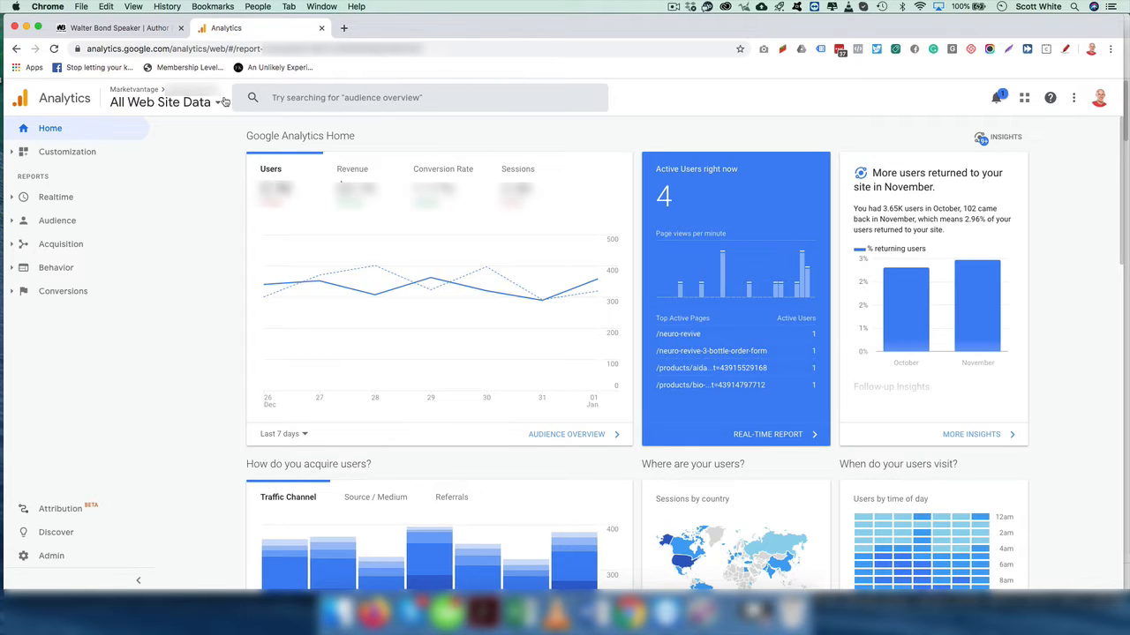
# - Search for 'google analytics' in a new incognito window and open the Google Analytics result
pyautogui.click(1110, 49)
pyautogui.click(1046, 104)
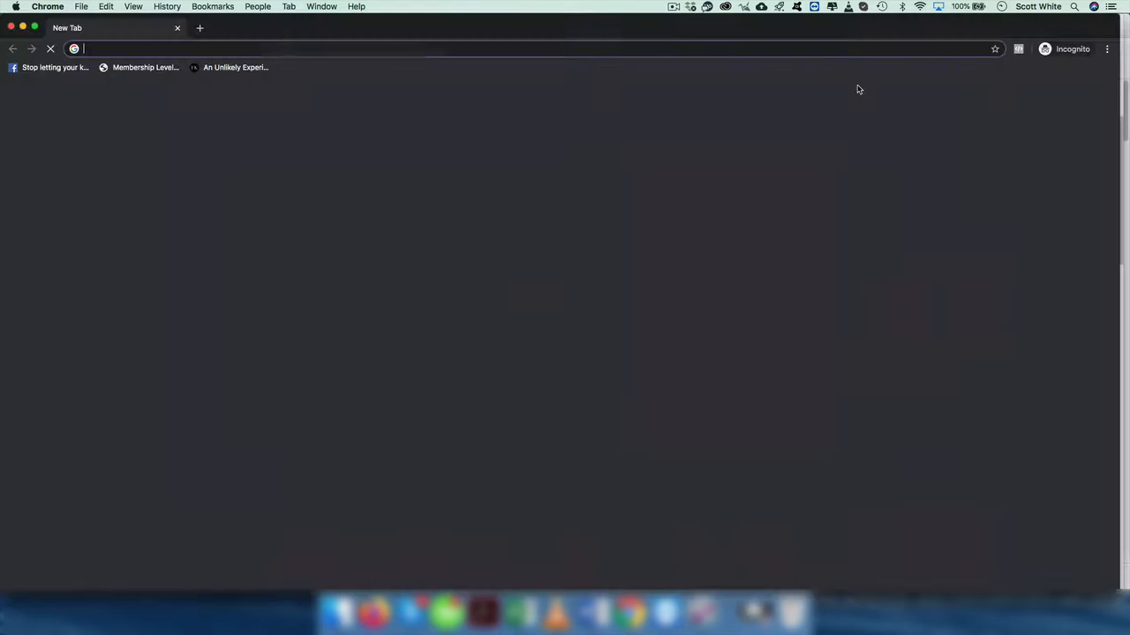
pyautogui.write('google analytics')
pyautogui.press('Return')
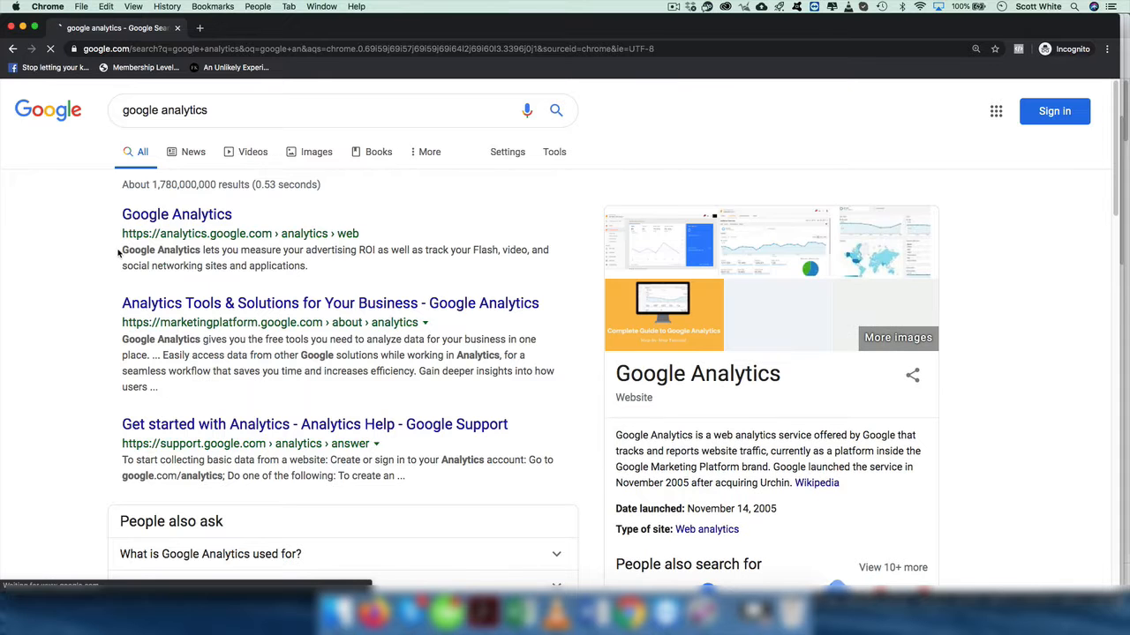
pyautogui.click(172, 215)
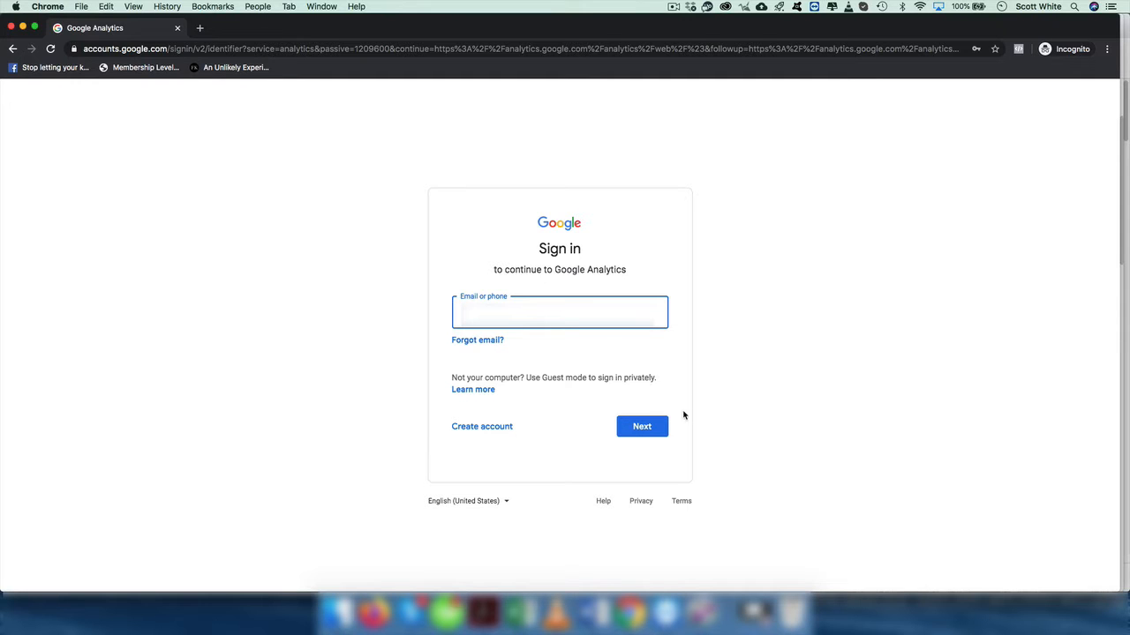
# - Sign in with the account e-mail and password, then close the incognito window
pyautogui.click(642, 426)
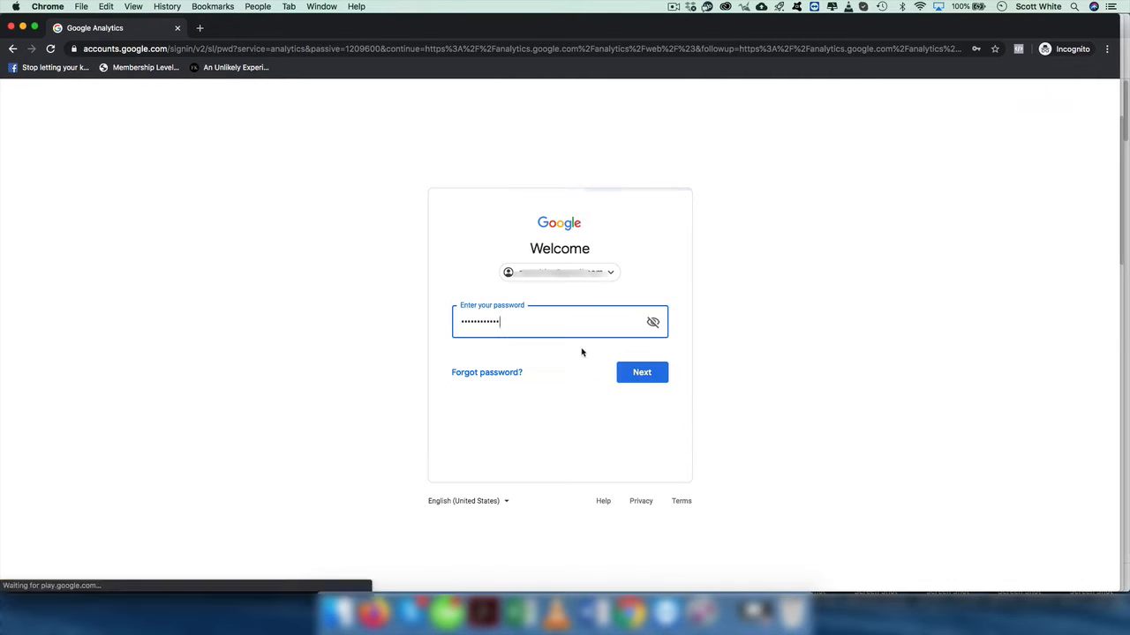
pyautogui.click(639, 373)
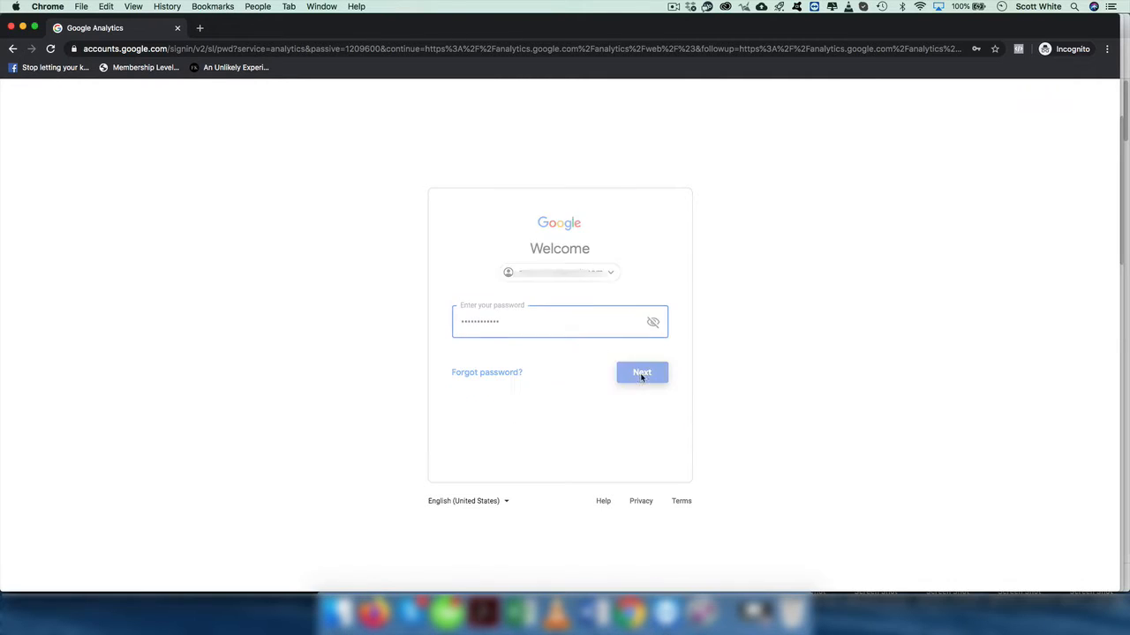
pyautogui.scroll(-2, 717, 271)
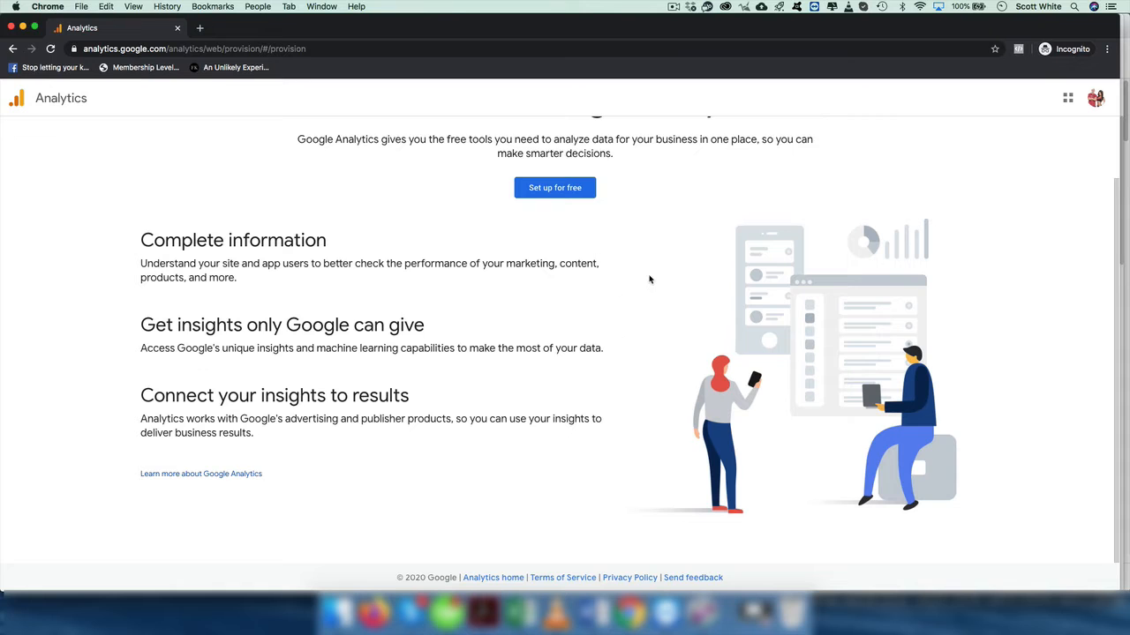
pyautogui.click(11, 28)
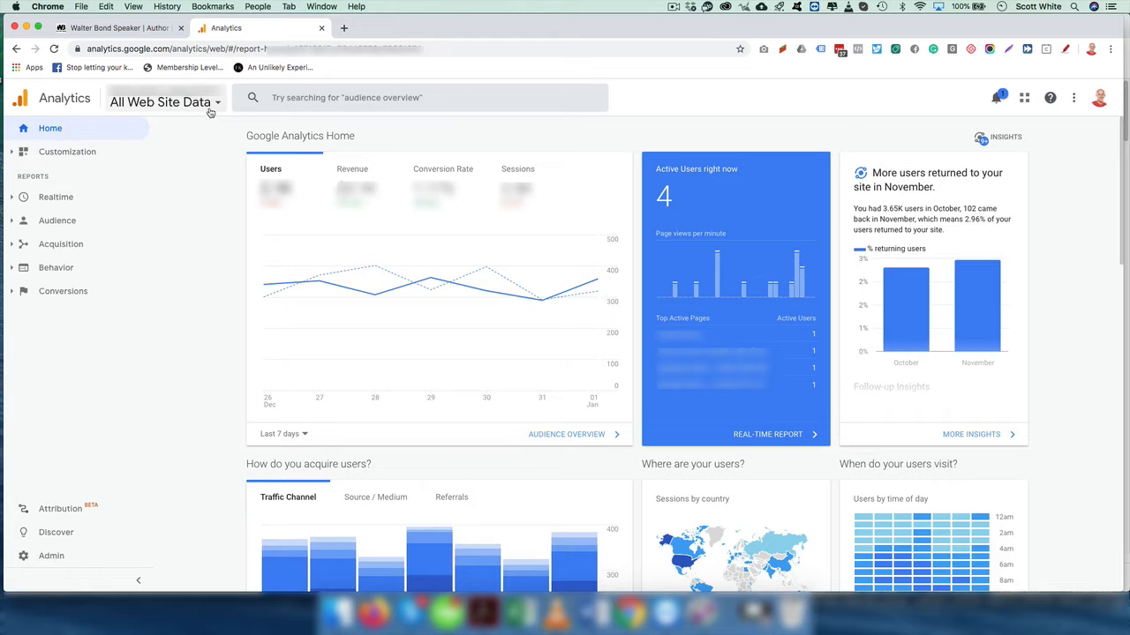
# - Start a new Analytics account from Admin and enter the account name
pyautogui.click(62, 556)
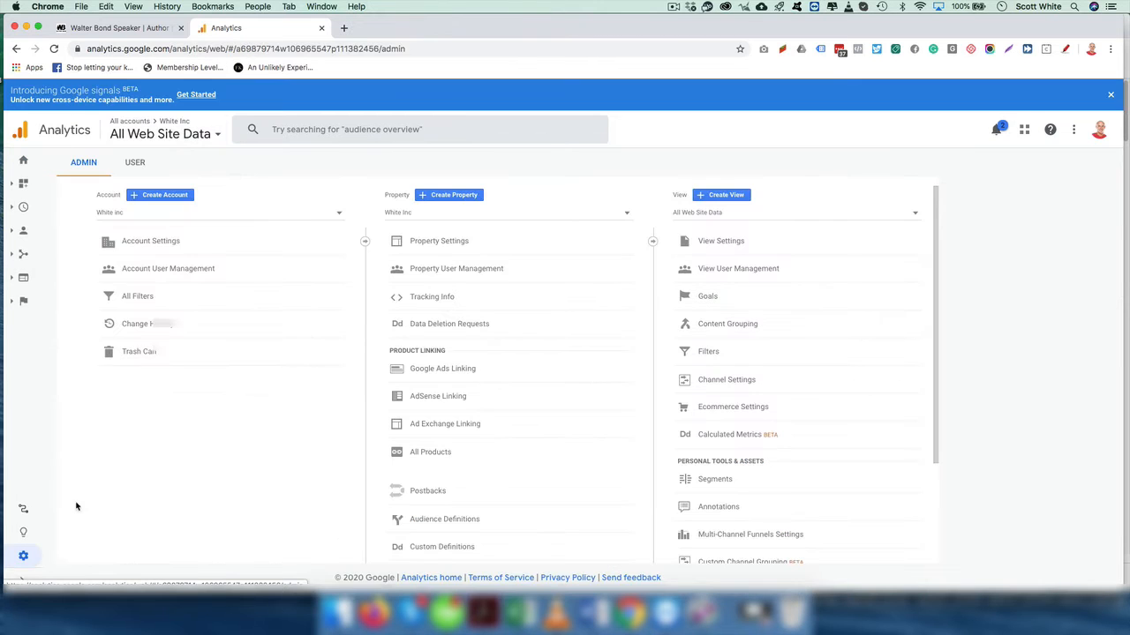
pyautogui.click(173, 196)
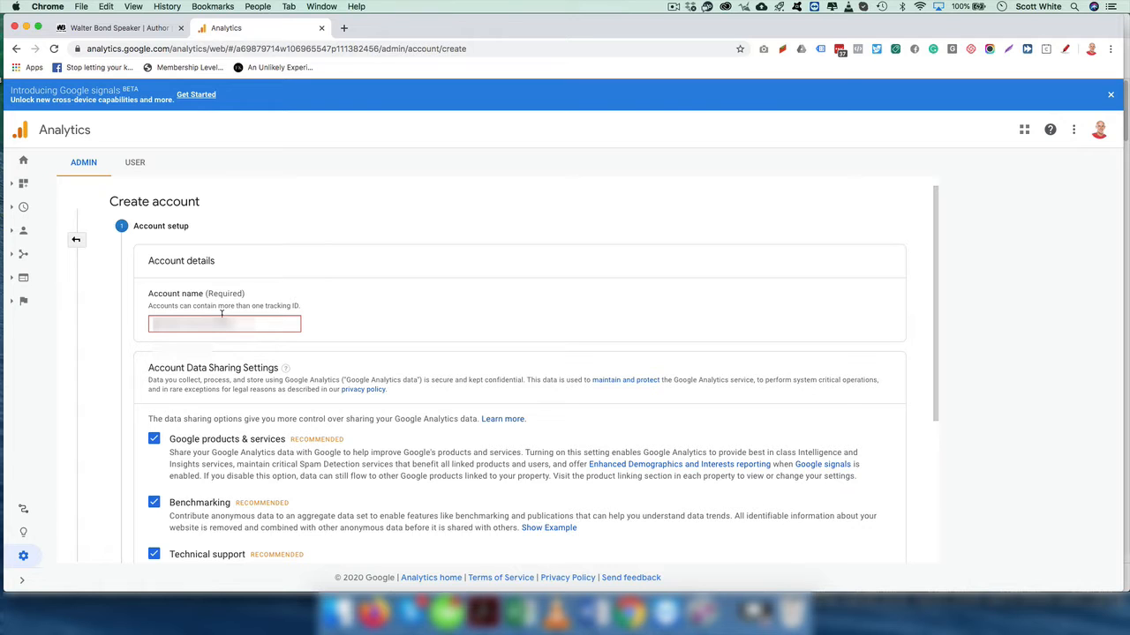
# - Choose Web as what to measure and continue to the property setup step
pyautogui.scroll(-3, 305, 346)
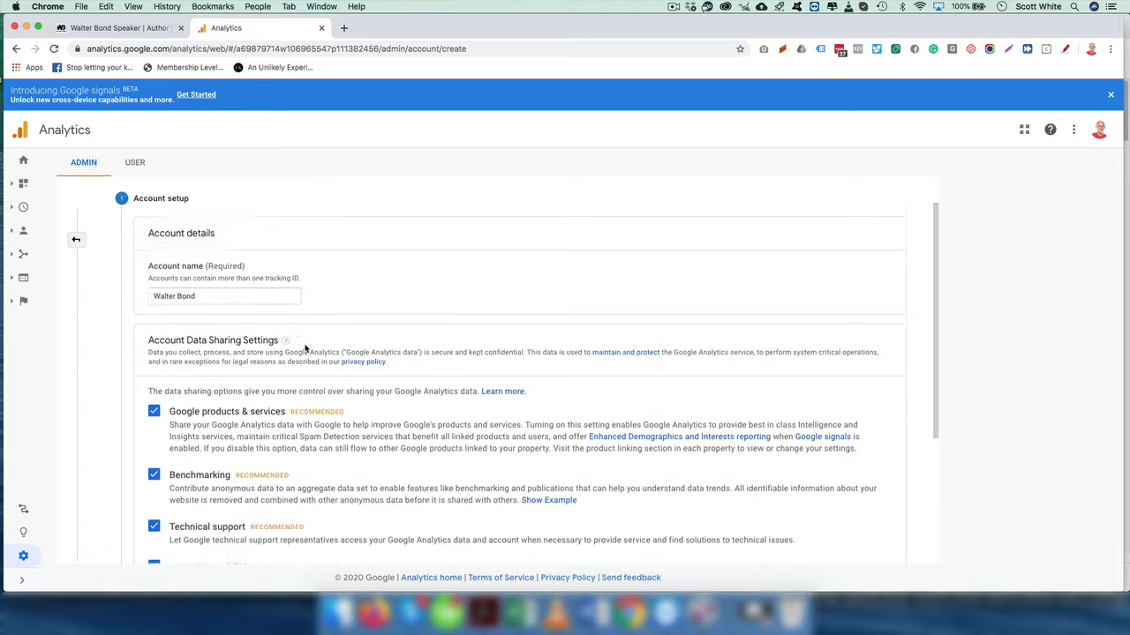
pyautogui.scroll(-1, 201, 386)
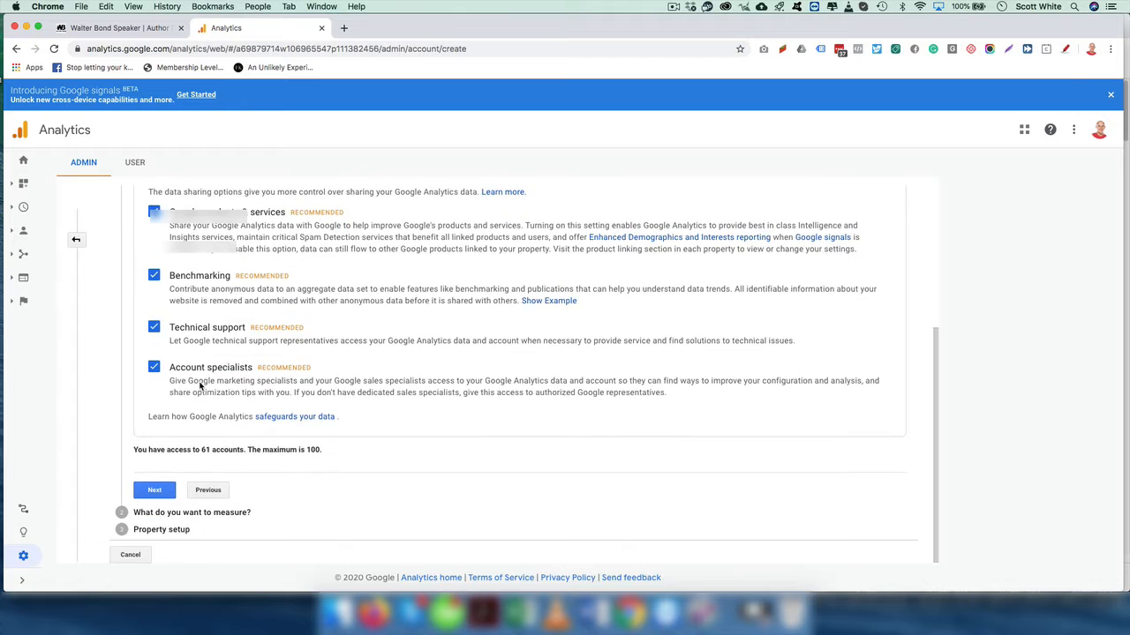
pyautogui.scroll(2, 166, 308)
pyautogui.scroll(-2, 165, 335)
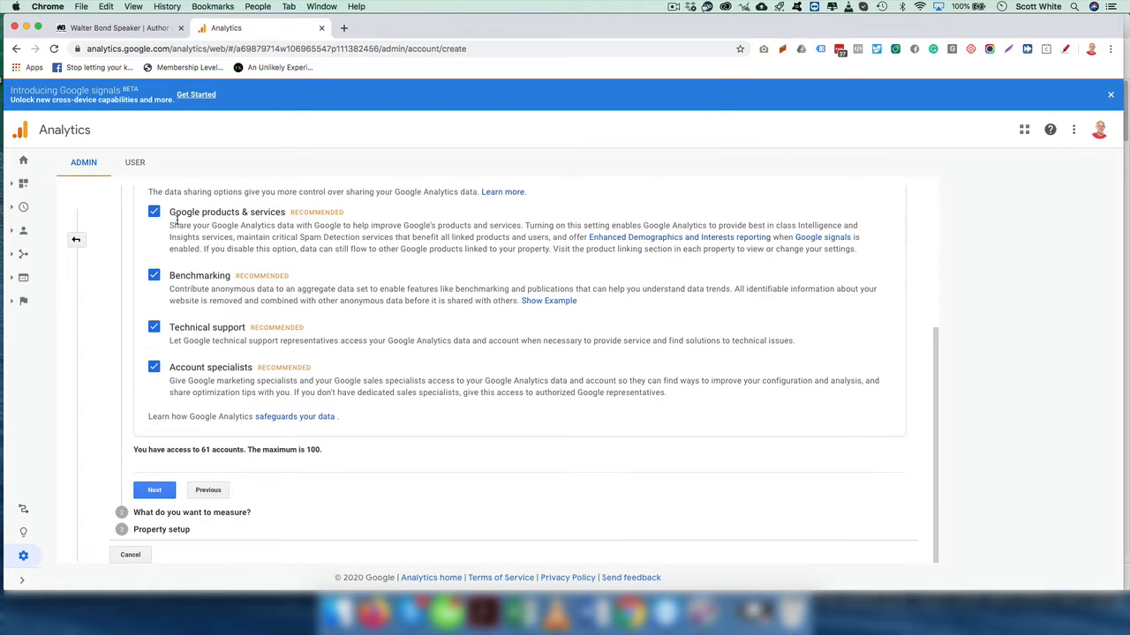
pyautogui.click(153, 491)
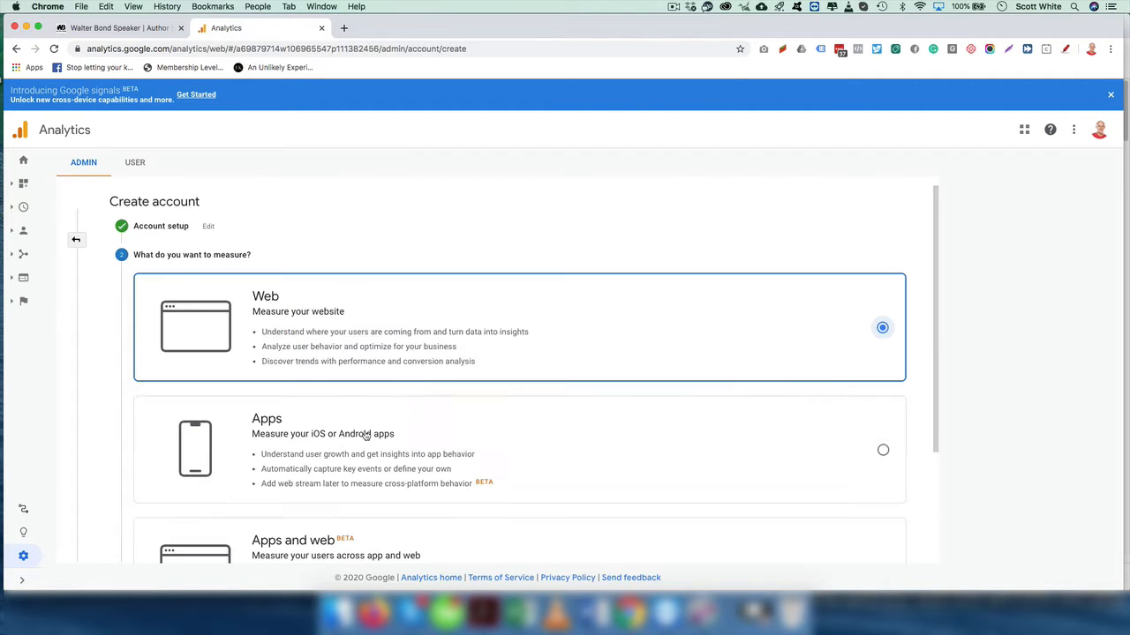
pyautogui.scroll(-3, 300, 331)
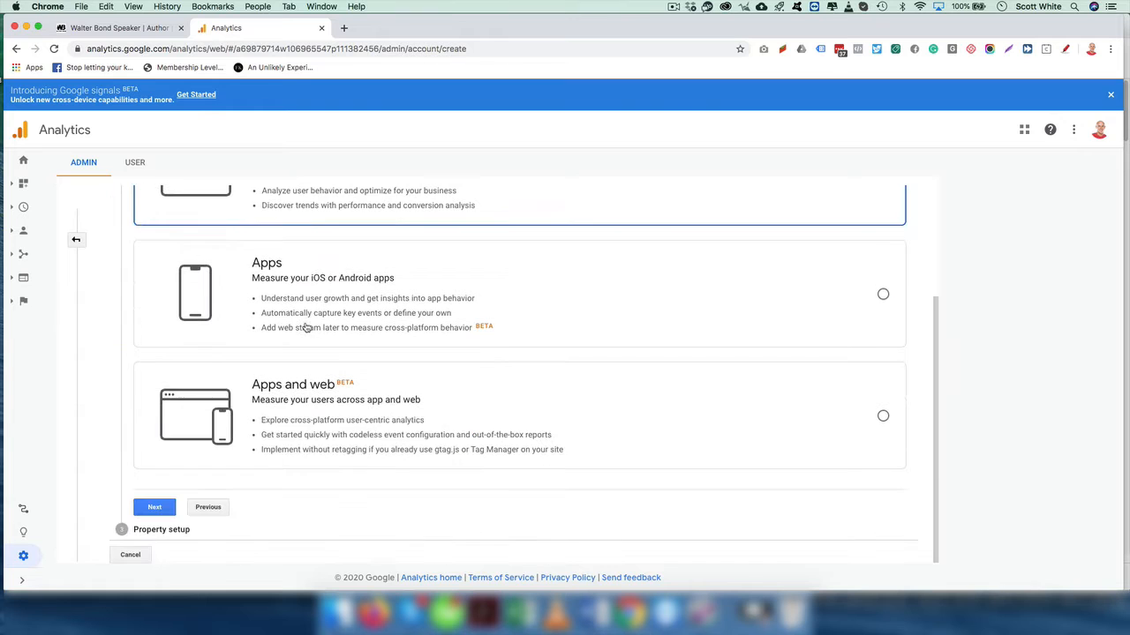
pyautogui.click(165, 509)
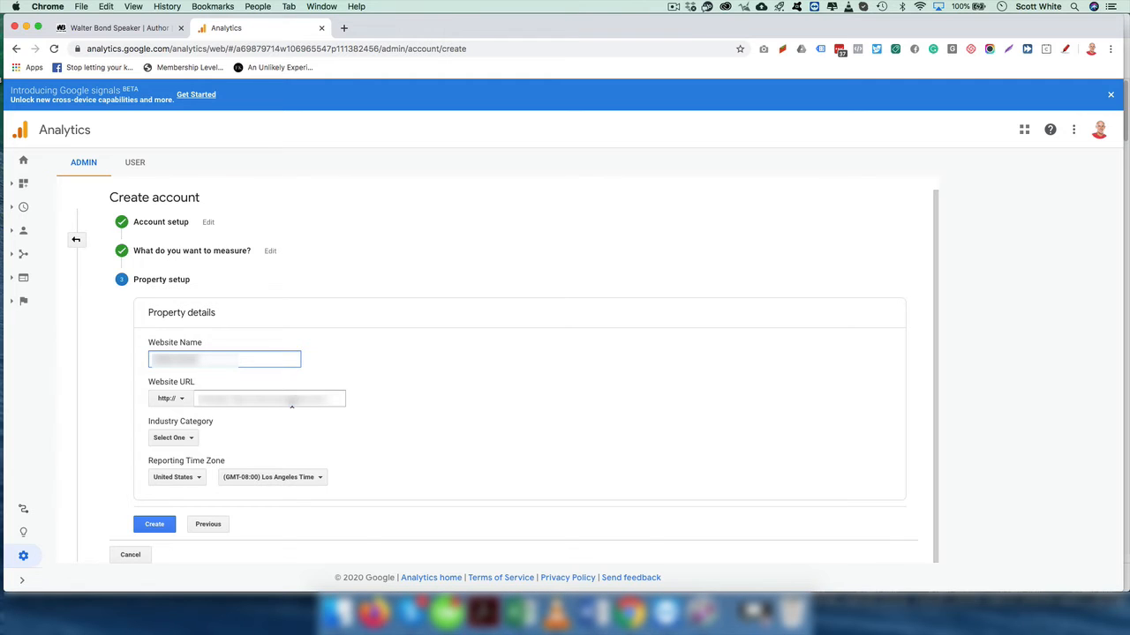
# - Enter the website URL, set industry to Business and Industrial Markets and time zone to New York
pyautogui.click(287, 400)
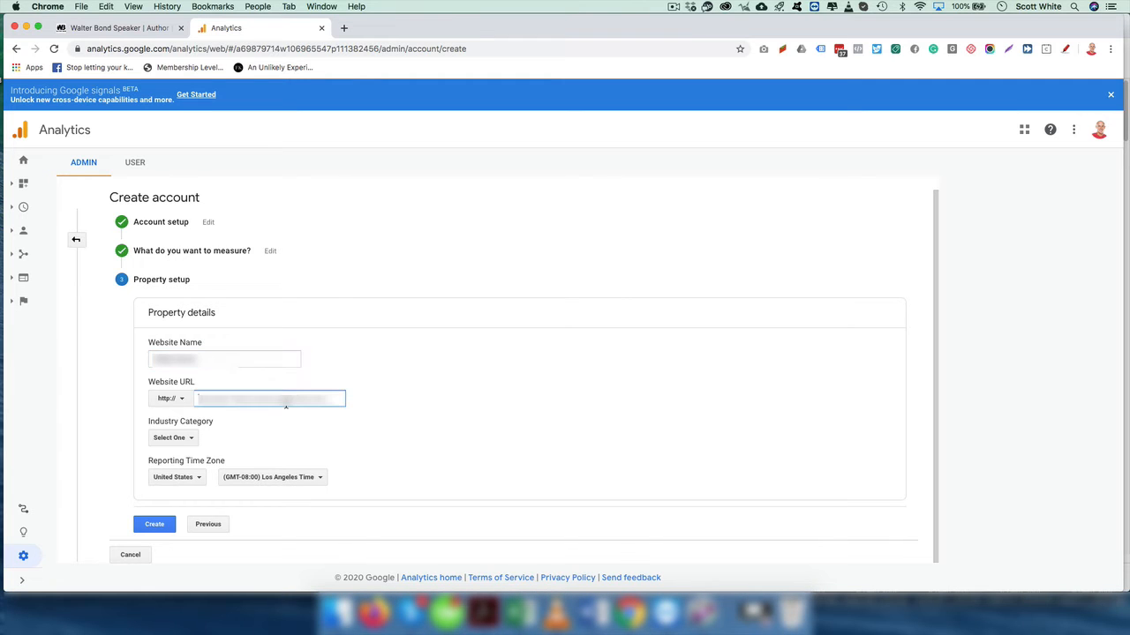
pyautogui.click(172, 438)
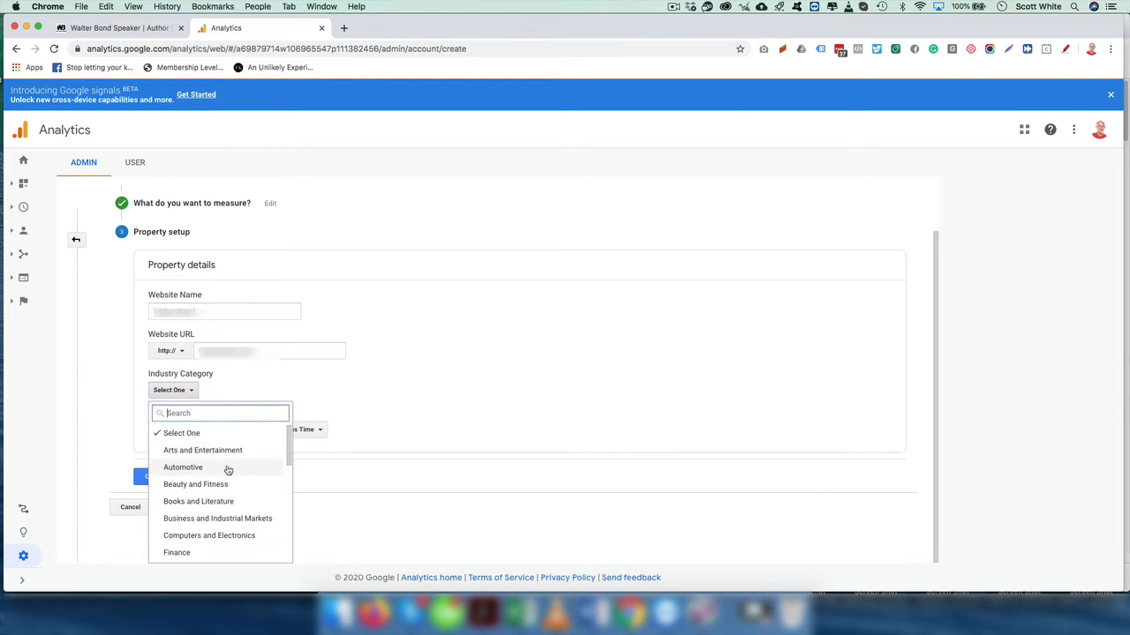
pyautogui.click(217, 518)
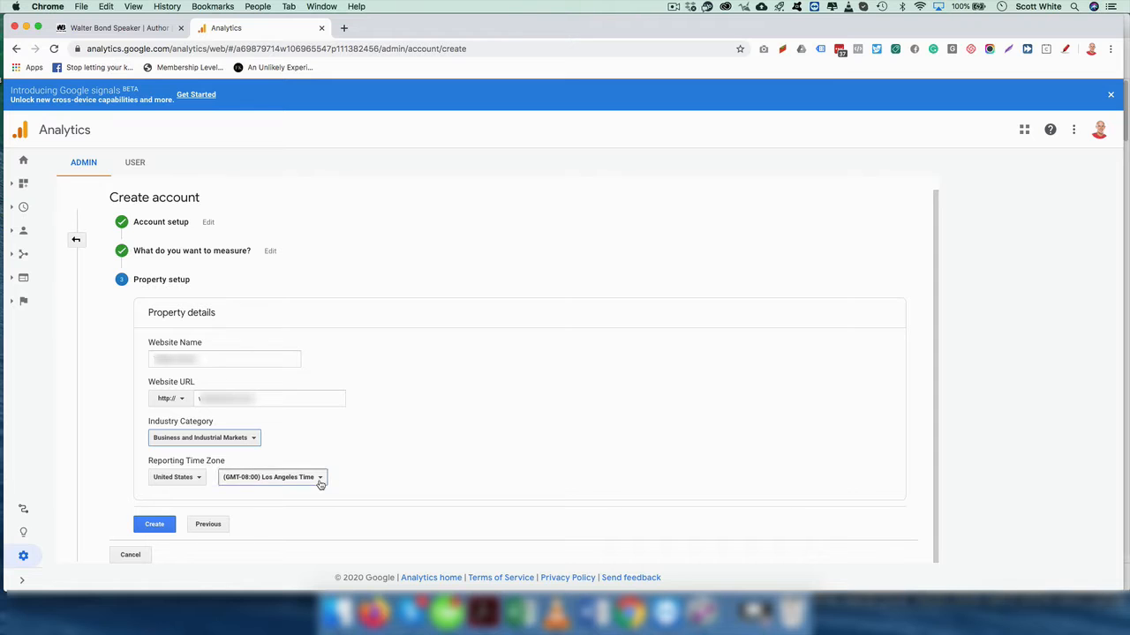
pyautogui.click(319, 478)
pyautogui.scroll(-1, 297, 375)
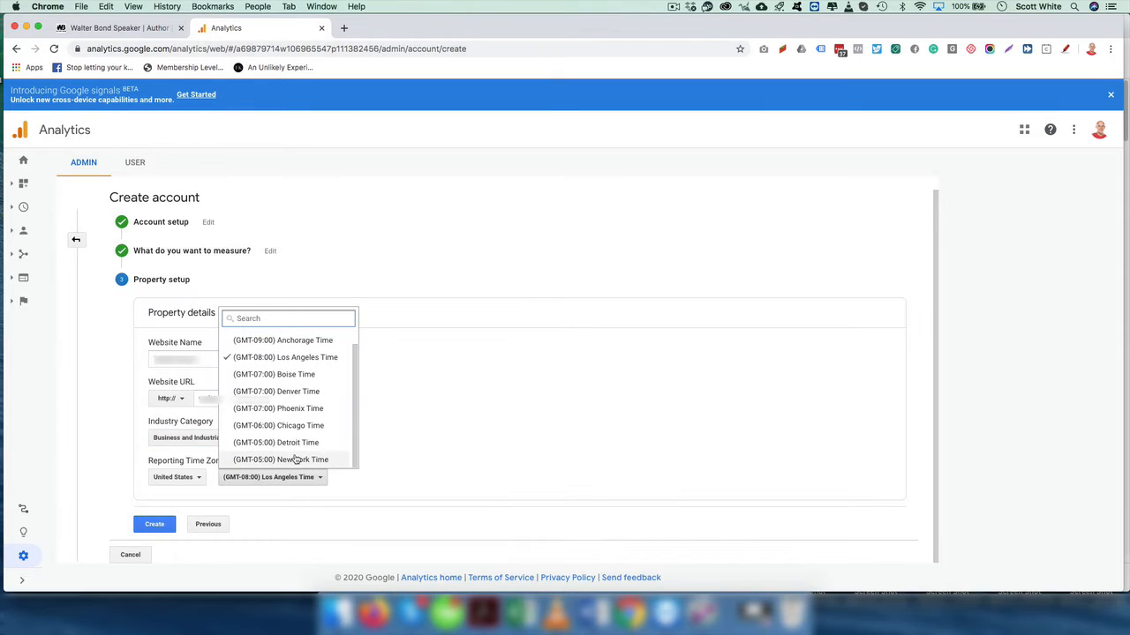
pyautogui.click(296, 459)
# - Create the property, accepting the GDPR and measurement data protection terms, to reach the gtag.js code
pyautogui.click(154, 524)
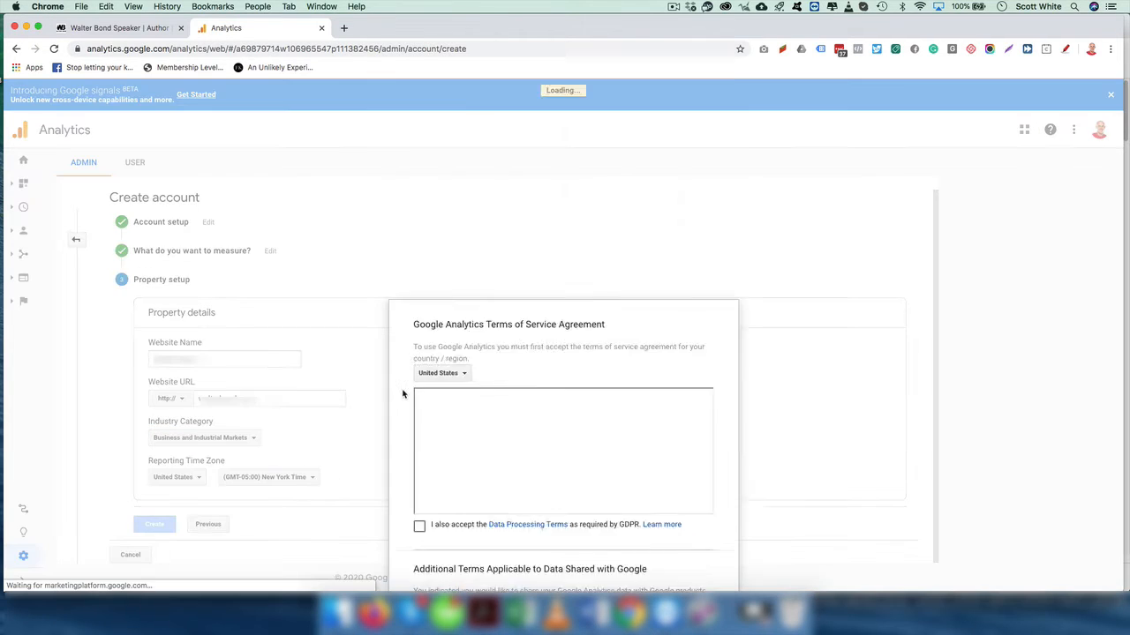
pyautogui.click(419, 306)
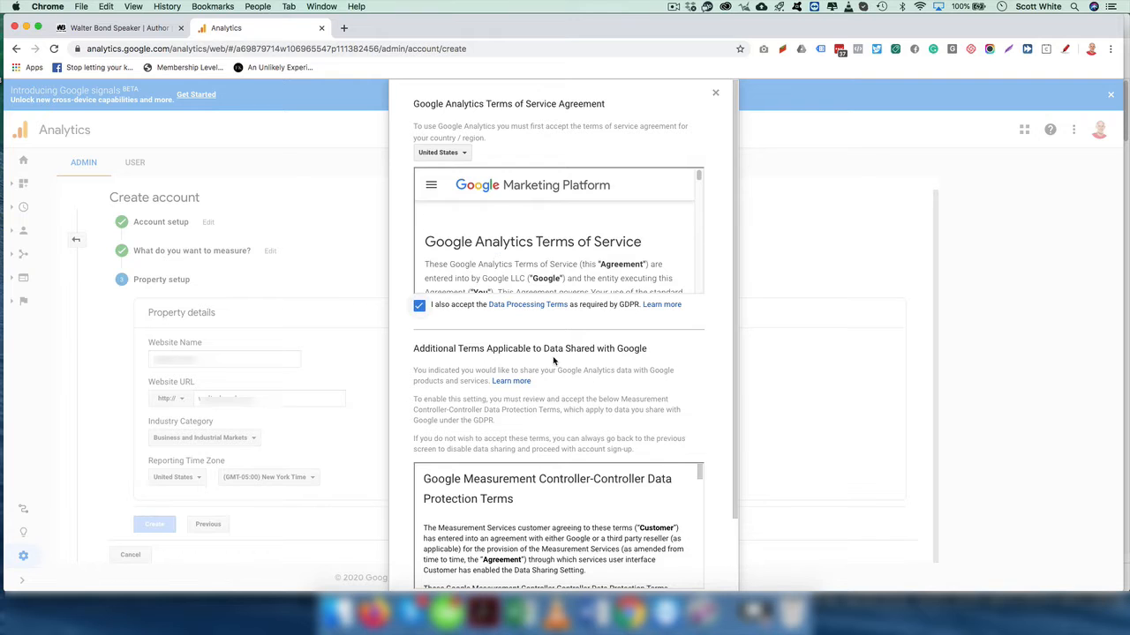
pyautogui.scroll(-2, 456, 462)
pyautogui.click(419, 522)
pyautogui.click(433, 555)
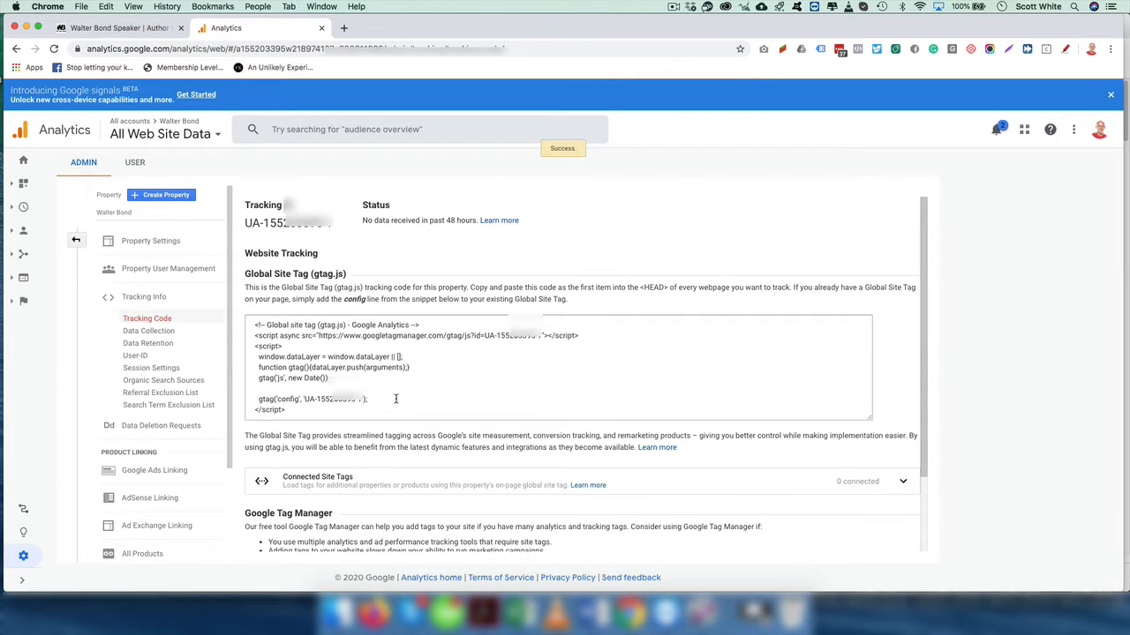
pyautogui.scroll(-1, 338, 345)
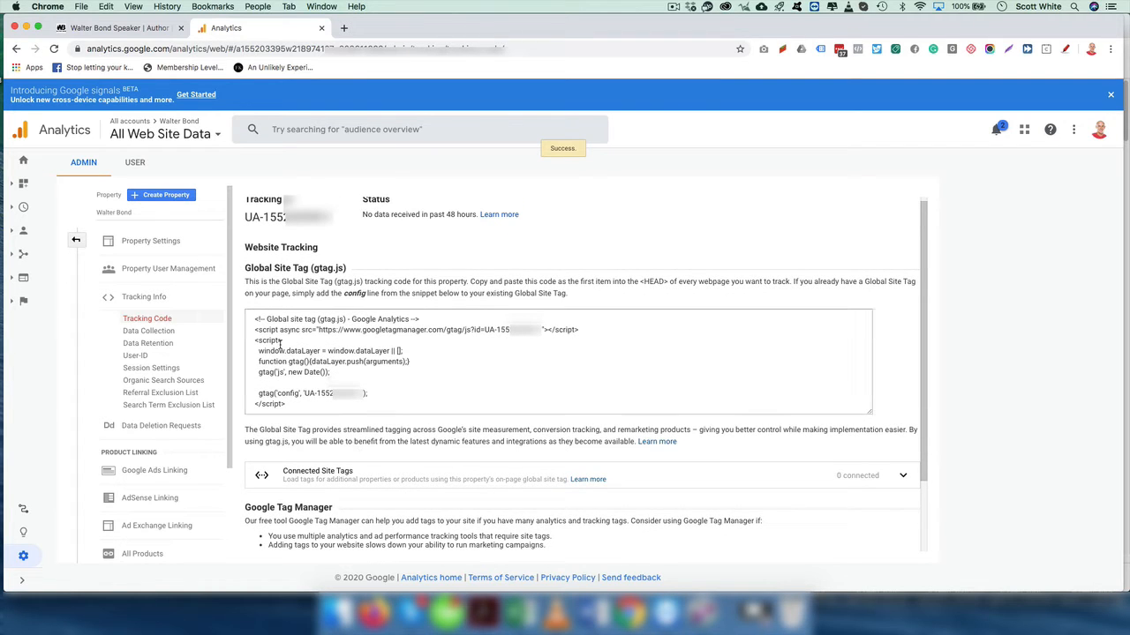
pyautogui.click(111, 28)
# - Load the site's /wp-login.php page, log in, and open Divi > Theme Options
pyautogui.click(234, 50)
pyautogui.write('w')
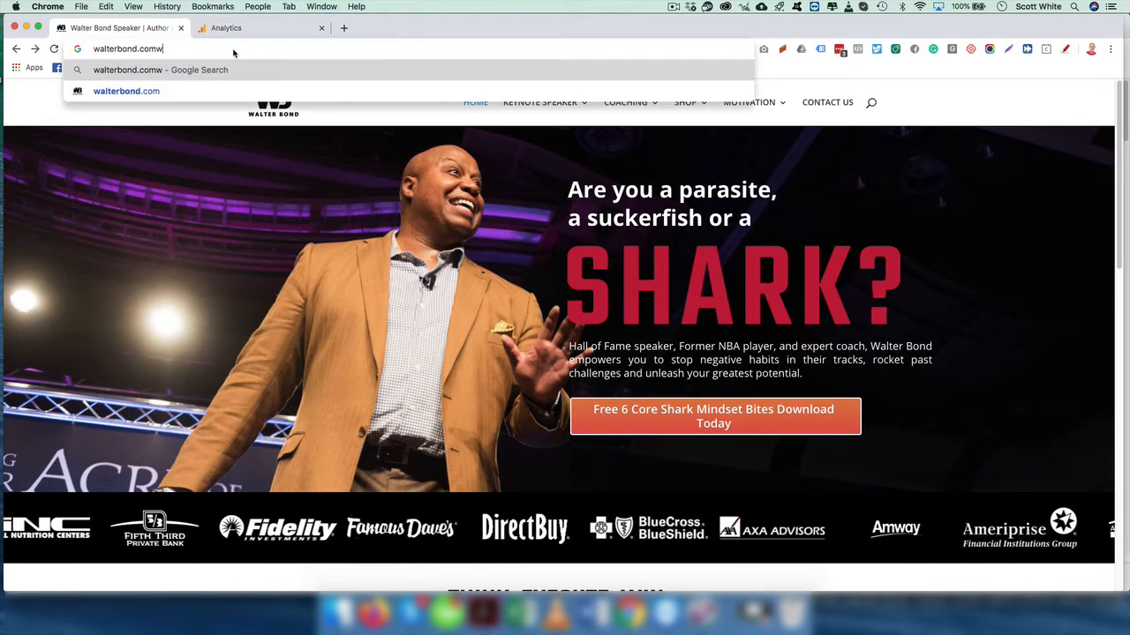
pyautogui.press('BackSpace')
pyautogui.write('/w')
pyautogui.press('Return')
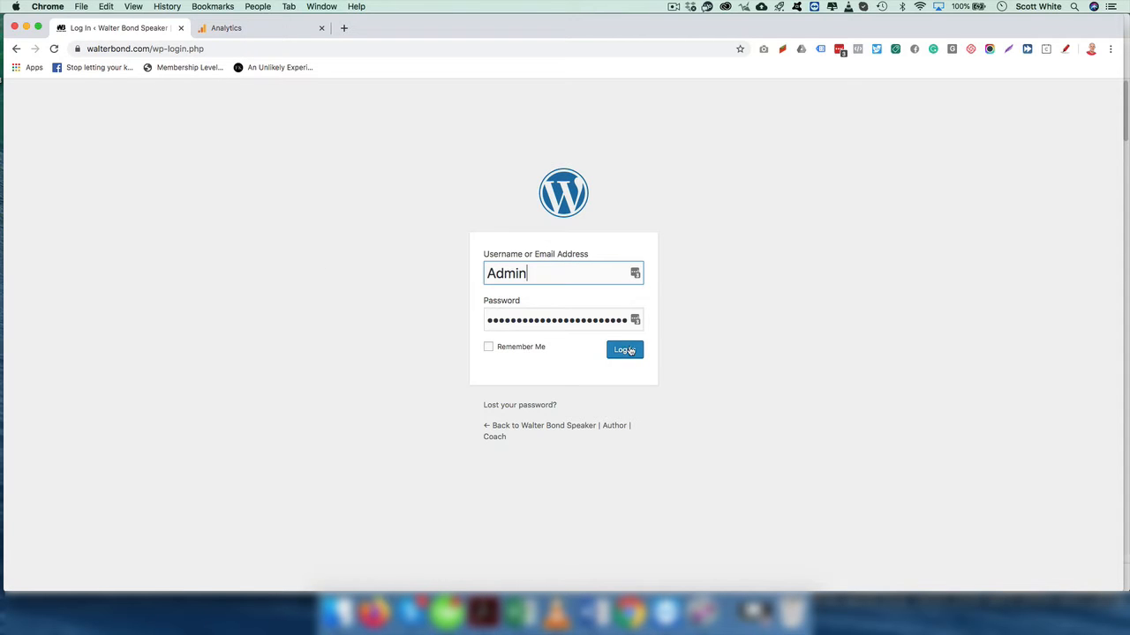
pyautogui.click(624, 350)
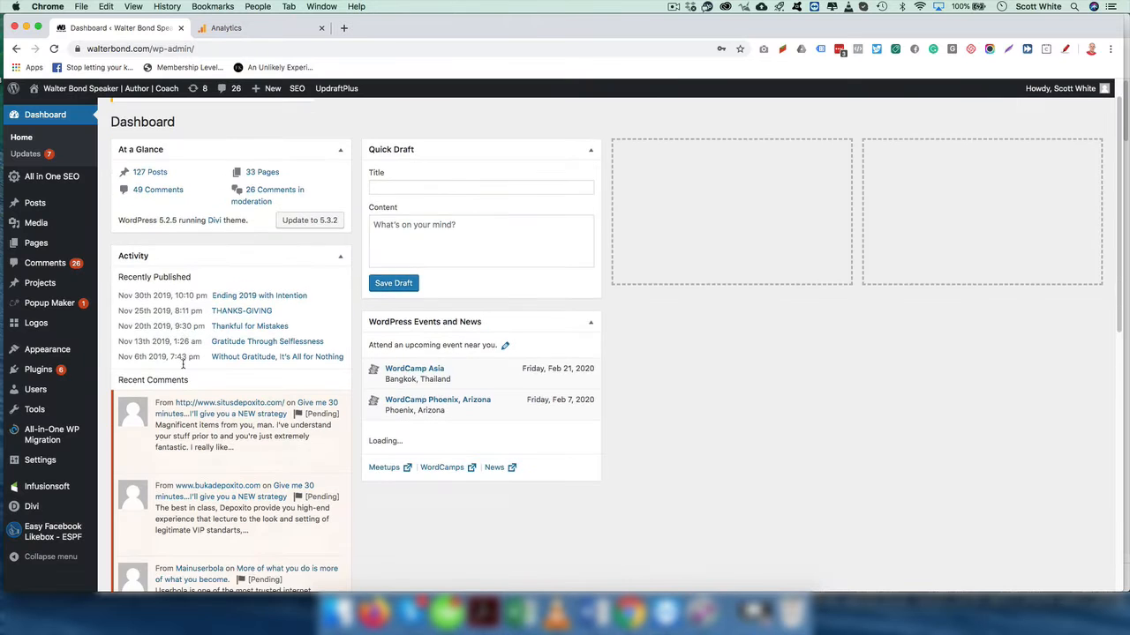
pyautogui.click(32, 509)
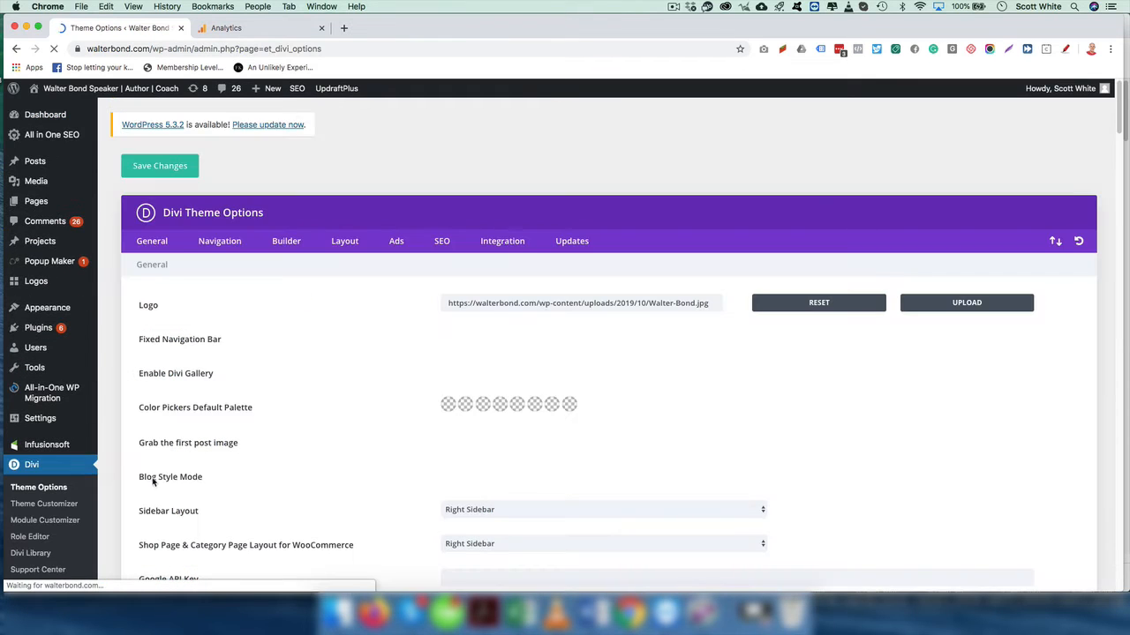
# - Open Divi's Integration settings and place the cursor in the 'Add code to the <head>' box
pyautogui.scroll(-1, 492, 269)
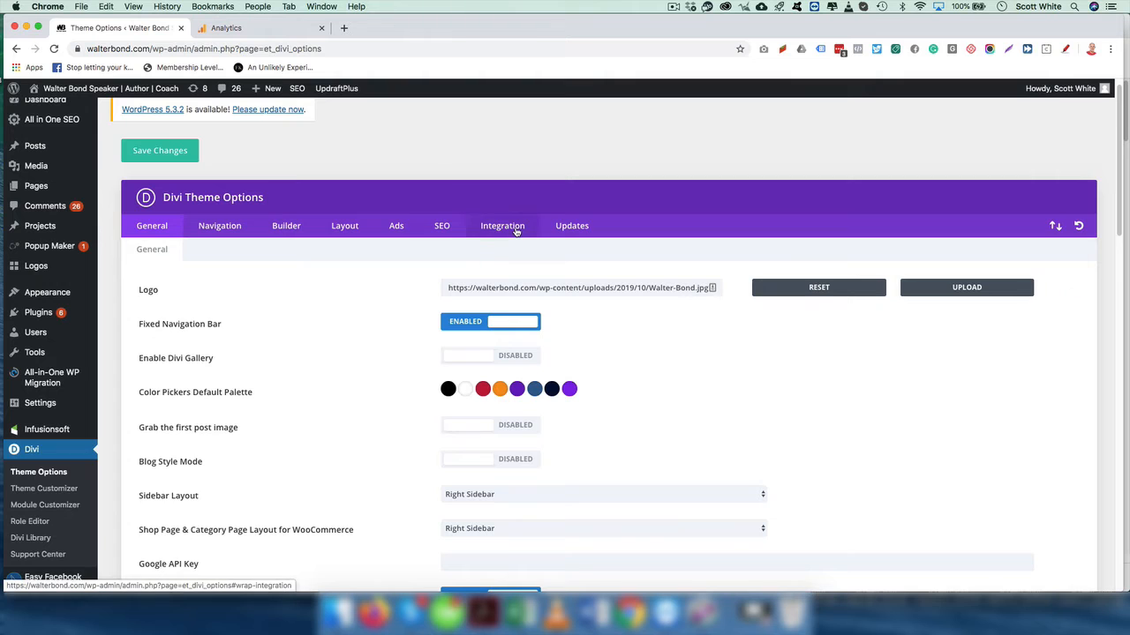
pyautogui.click(516, 228)
pyautogui.scroll(-5, 376, 371)
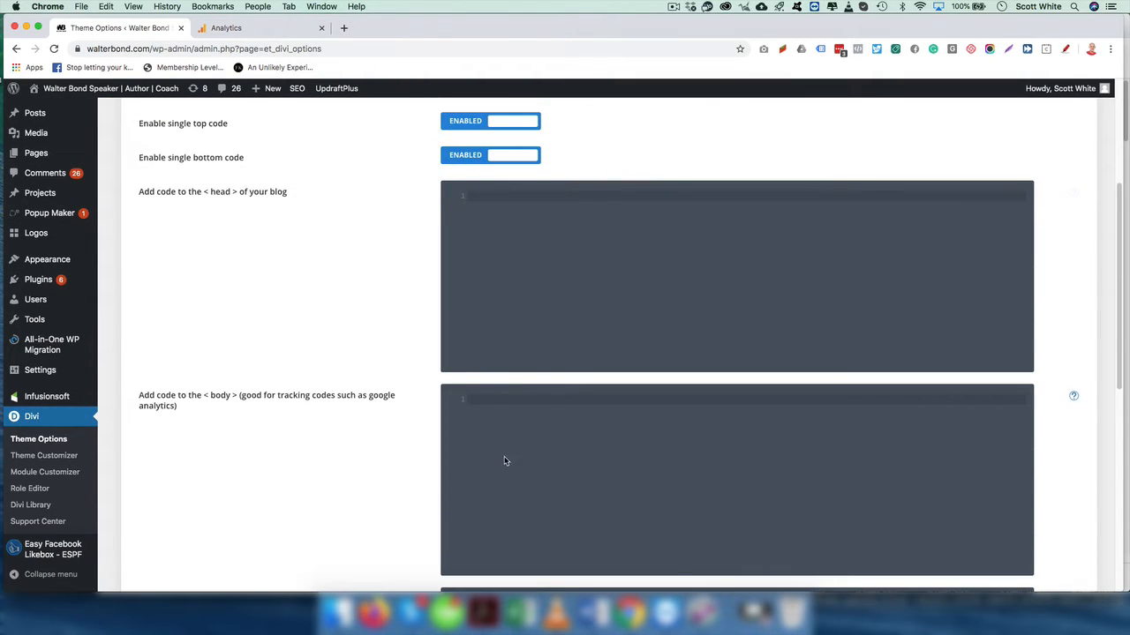
pyautogui.scroll(-10, 507, 456)
pyautogui.scroll(15, 536, 376)
pyautogui.scroll(-3, 352, 353)
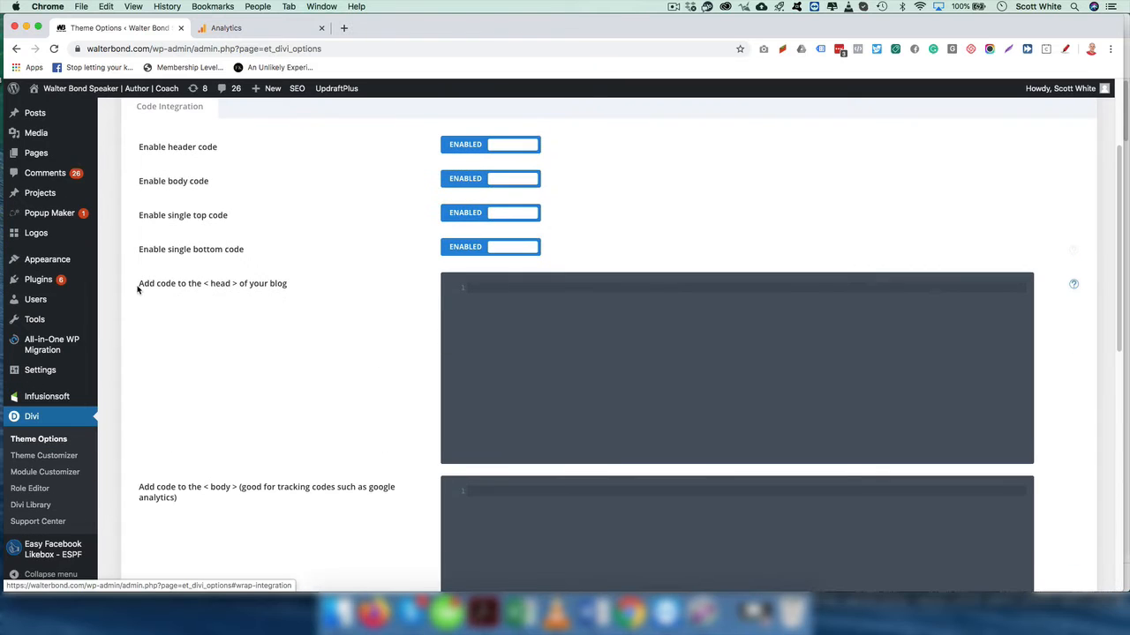
pyautogui.moveTo(138, 284); pyautogui.dragTo(332, 294)
pyautogui.click(476, 307)
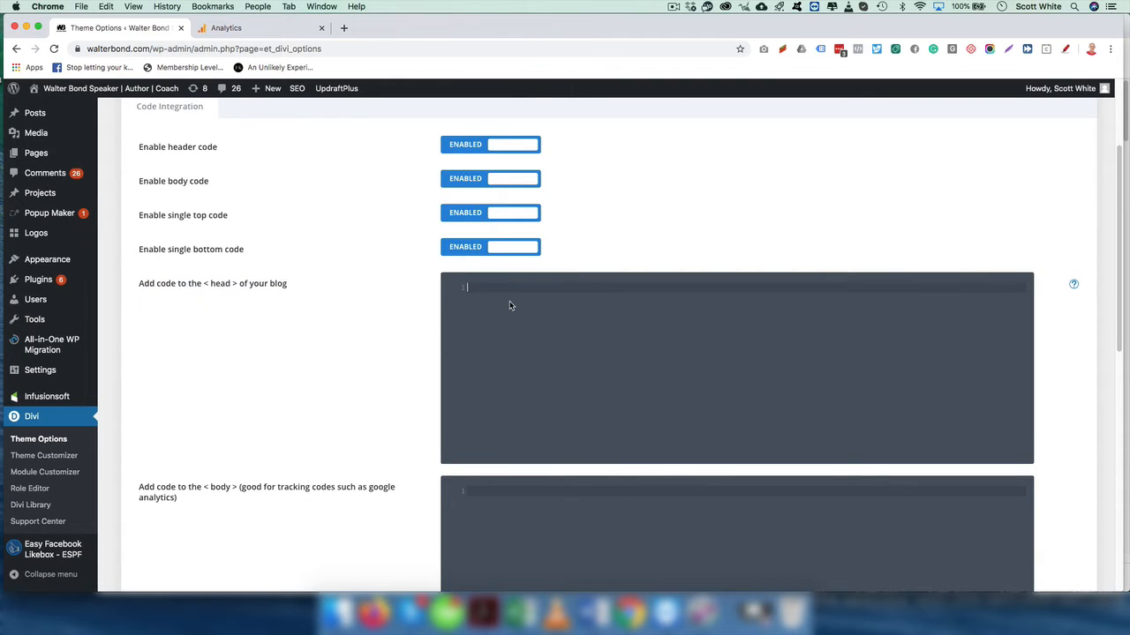
# - Copy the gtag.js Global Site Tag from Analytics, paste it into the head code box, and save
pyautogui.click(226, 27)
pyautogui.moveTo(254, 318); pyautogui.dragTo(434, 406)
pyautogui.click(133, 28)
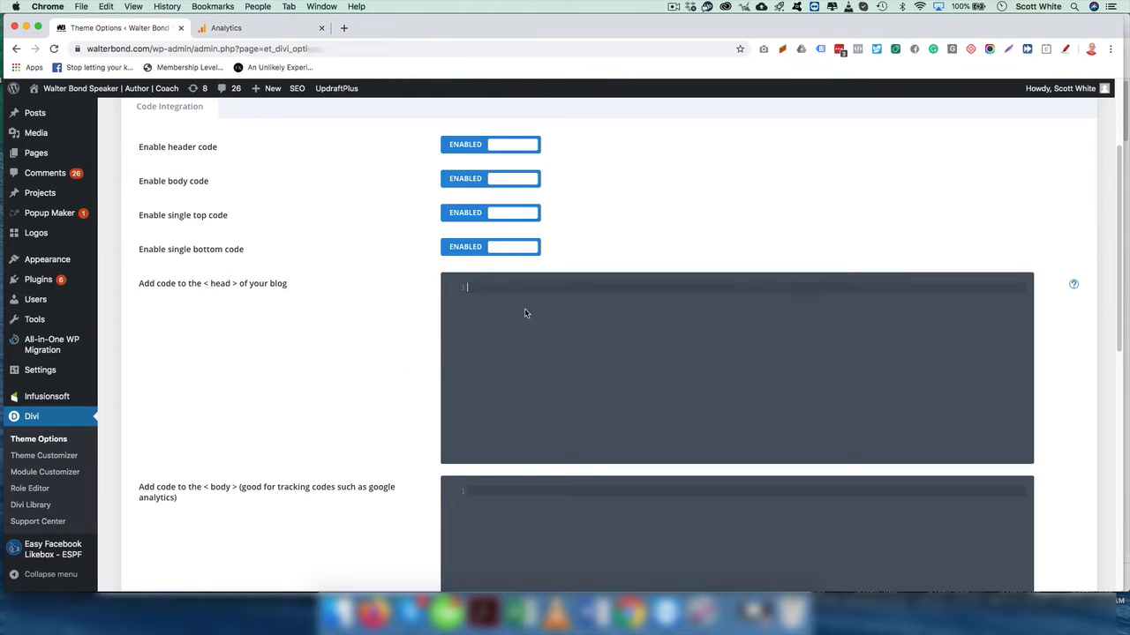
pyautogui.press('super+v')
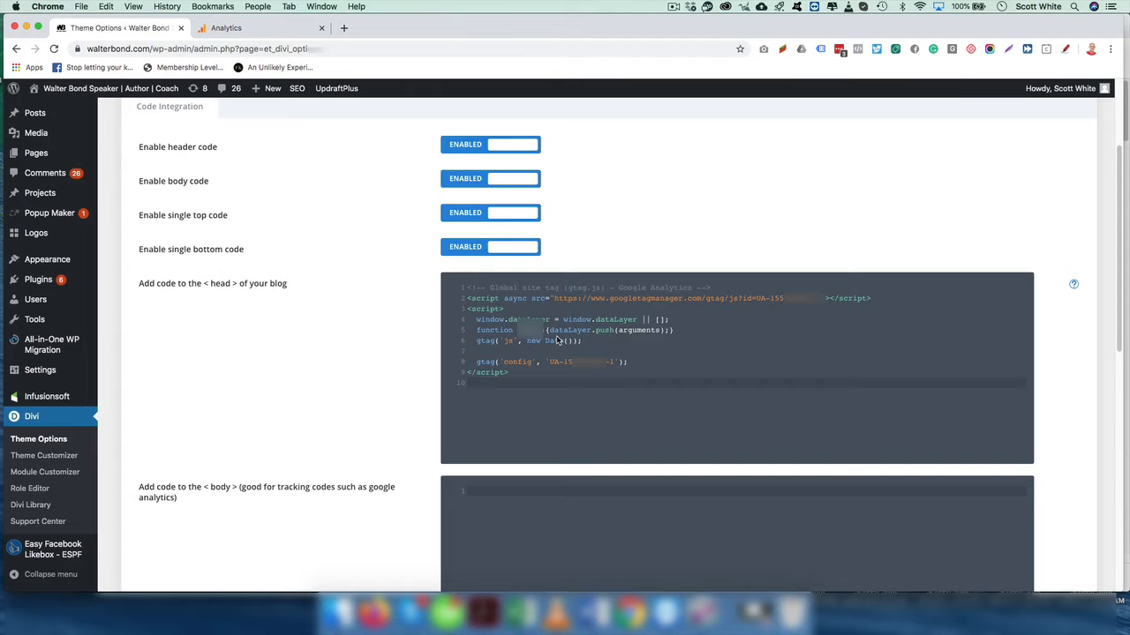
pyautogui.scroll(-10, 558, 340)
pyautogui.click(159, 541)
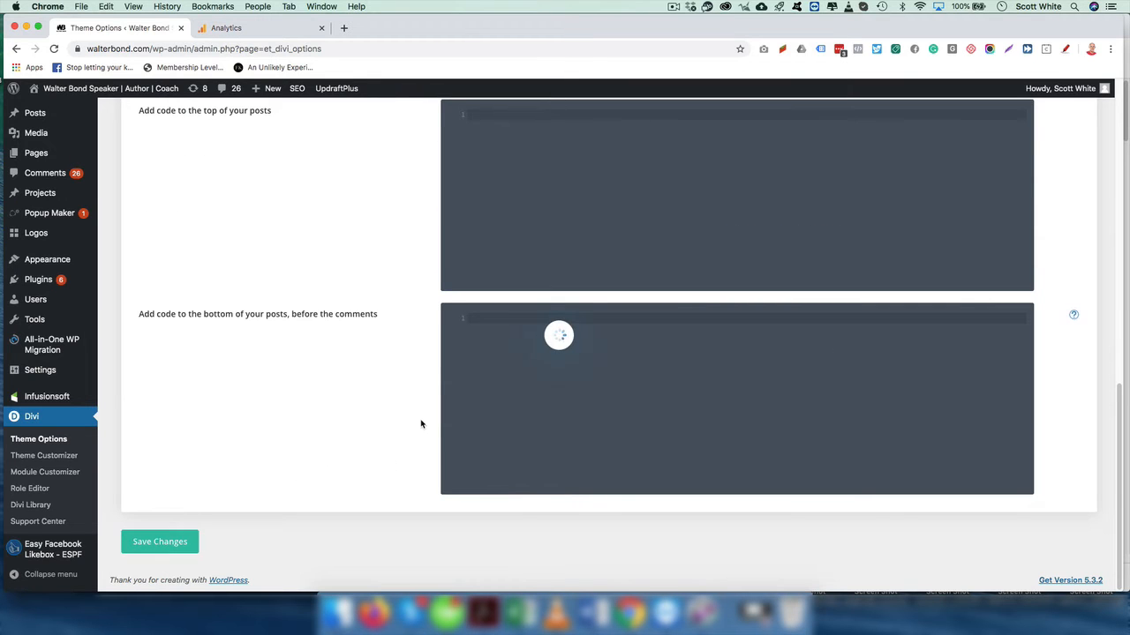
# - Open the live site in a new tab
pyautogui.moveTo(60, 89)
pyautogui.rightClick(54, 109)
pyautogui.click(97, 116)
pyautogui.click(219, 28)
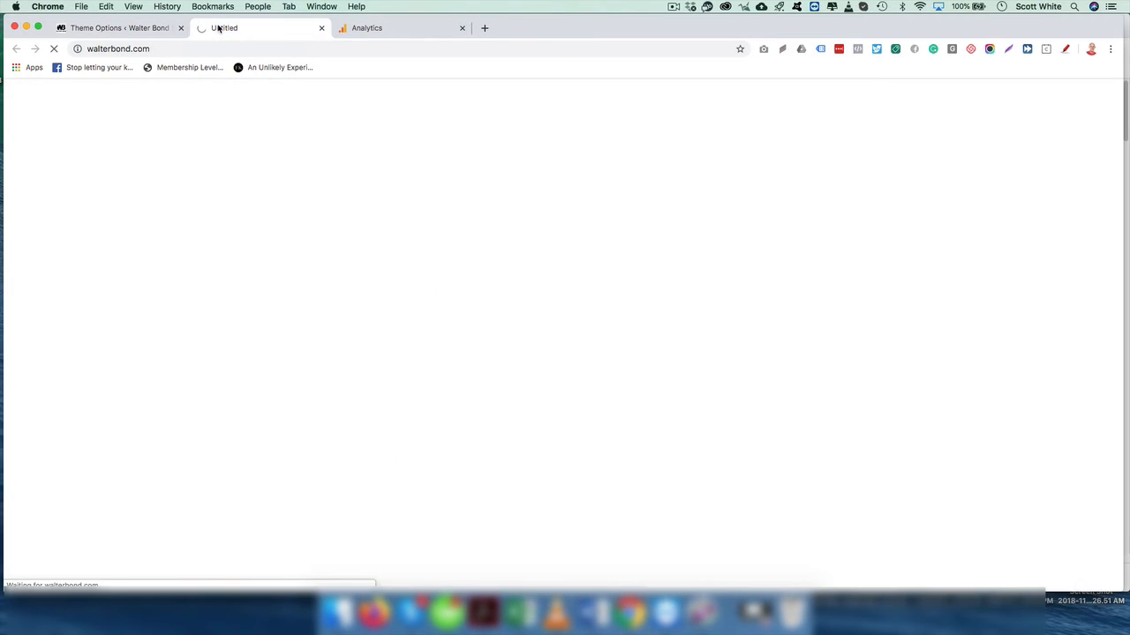
# - Enable Tag Assistant, reload the homepage, and confirm gtag.js and Google Analytics tags are found
pyautogui.click(821, 50)
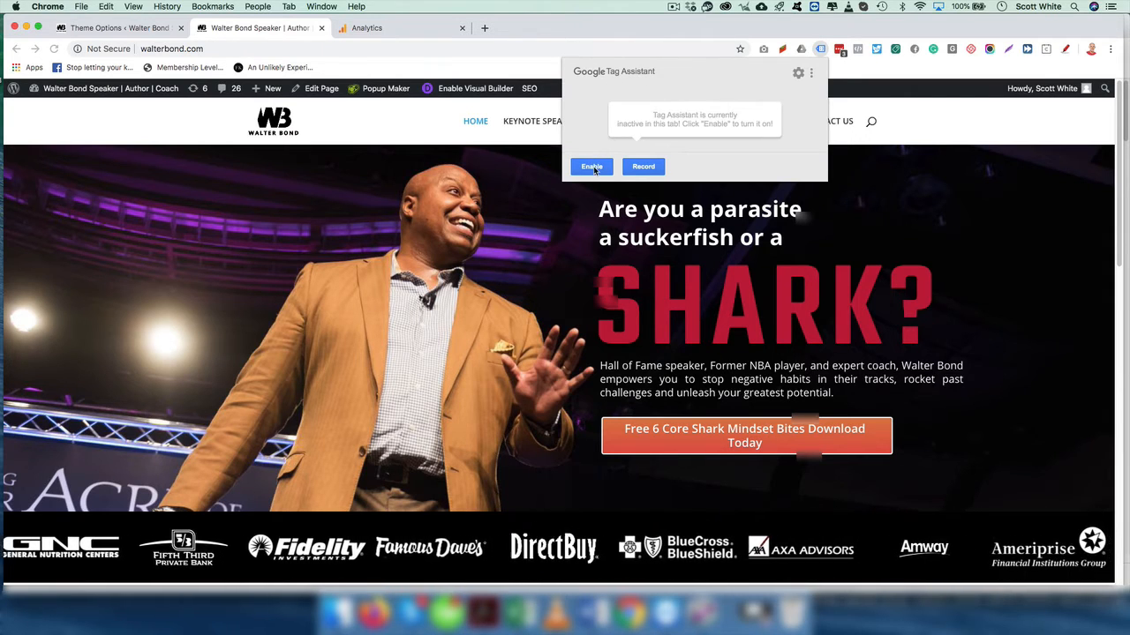
pyautogui.click(591, 167)
pyautogui.click(249, 49)
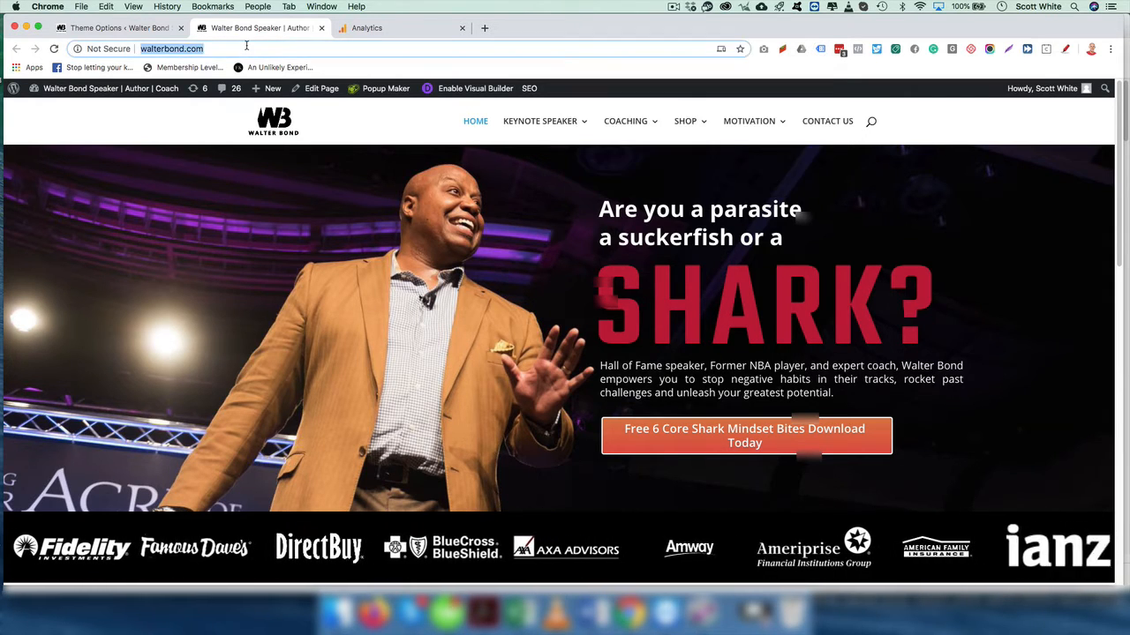
pyautogui.press('Return')
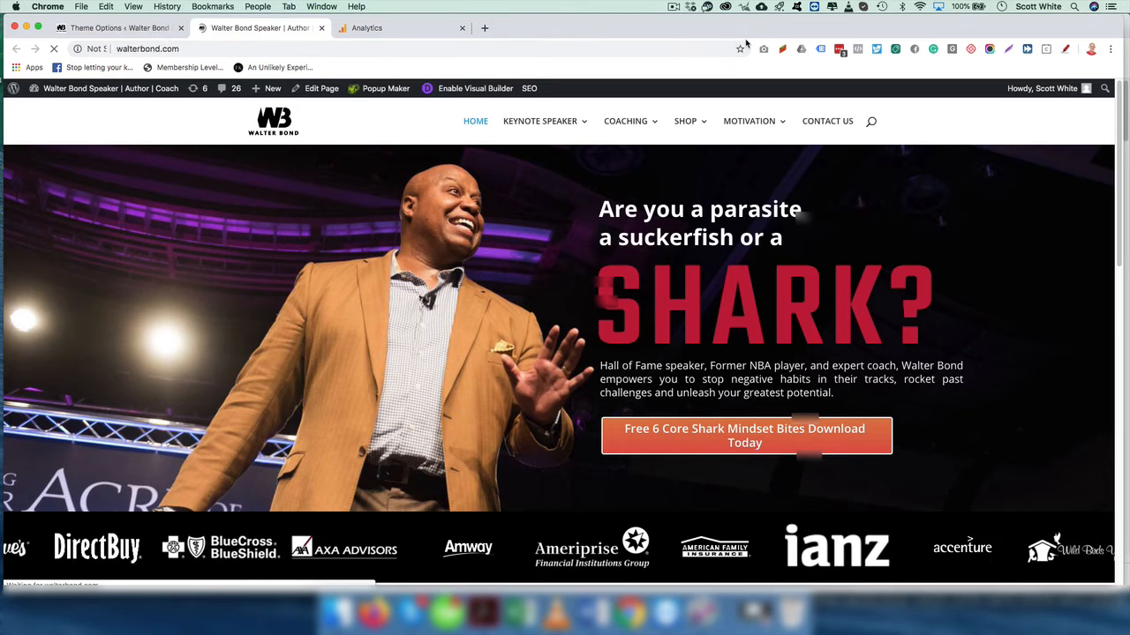
pyautogui.click(820, 51)
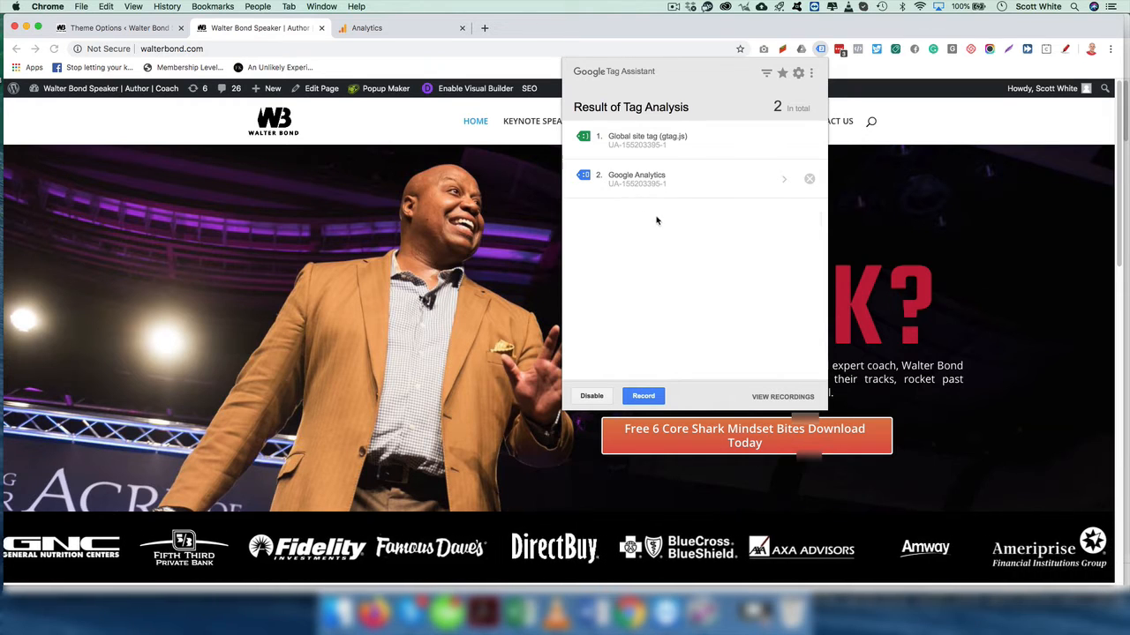
pyautogui.click(374, 136)
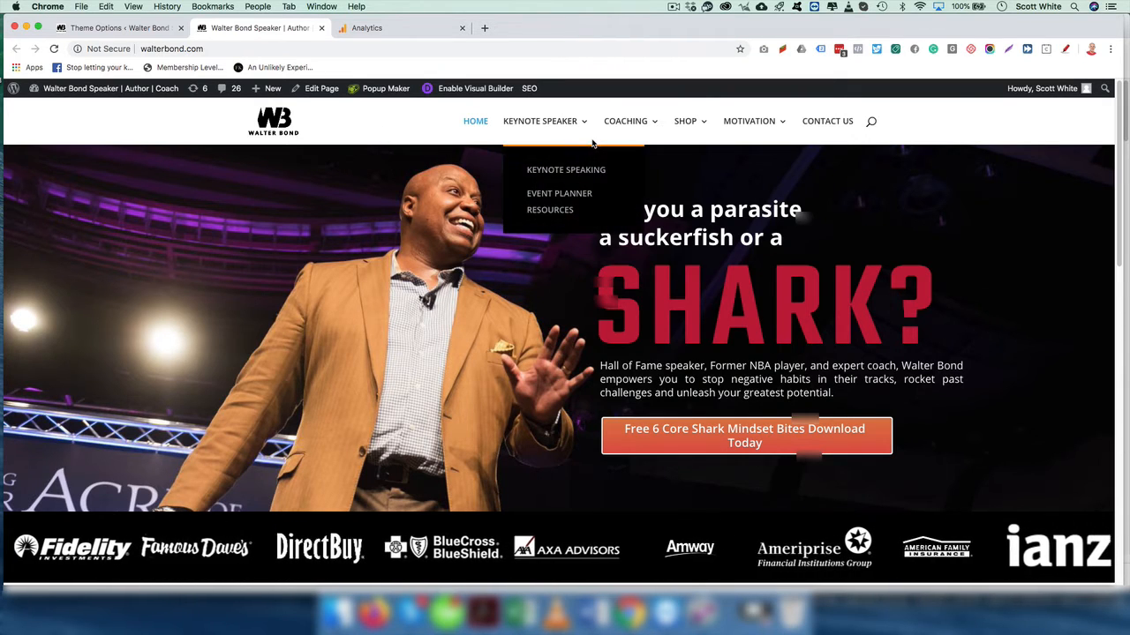
# - Go to Plugins > Add New and search the directory for 'header and footer'
pyautogui.click(92, 29)
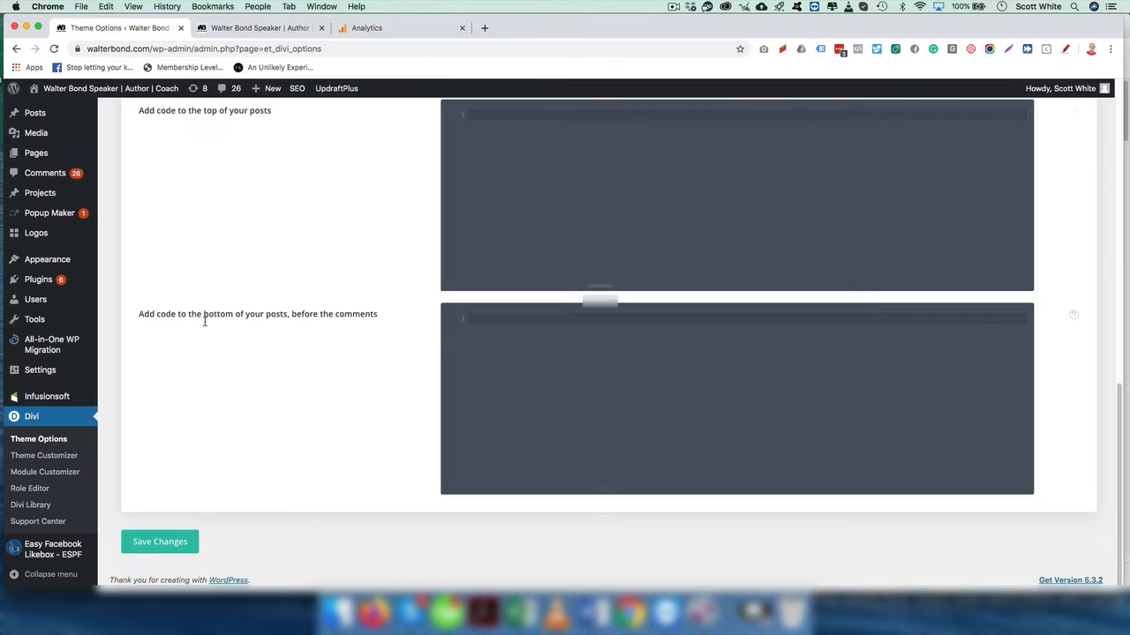
pyautogui.scroll(8, 371, 346)
pyautogui.scroll(-2, 563, 309)
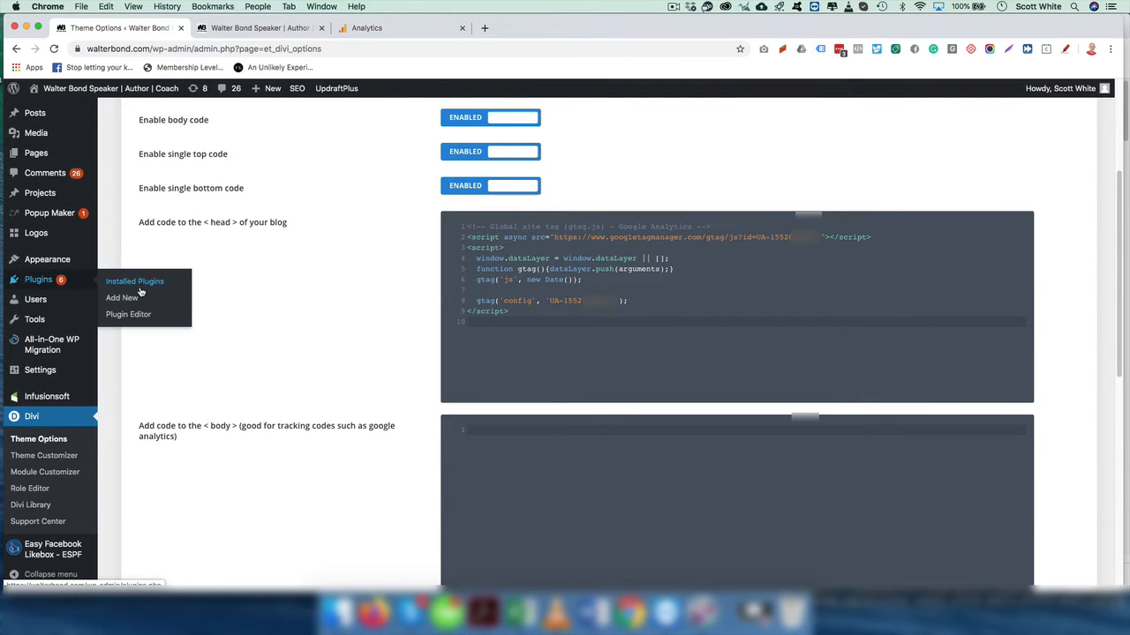
pyautogui.click(128, 296)
pyautogui.click(1015, 189)
pyautogui.write('h')
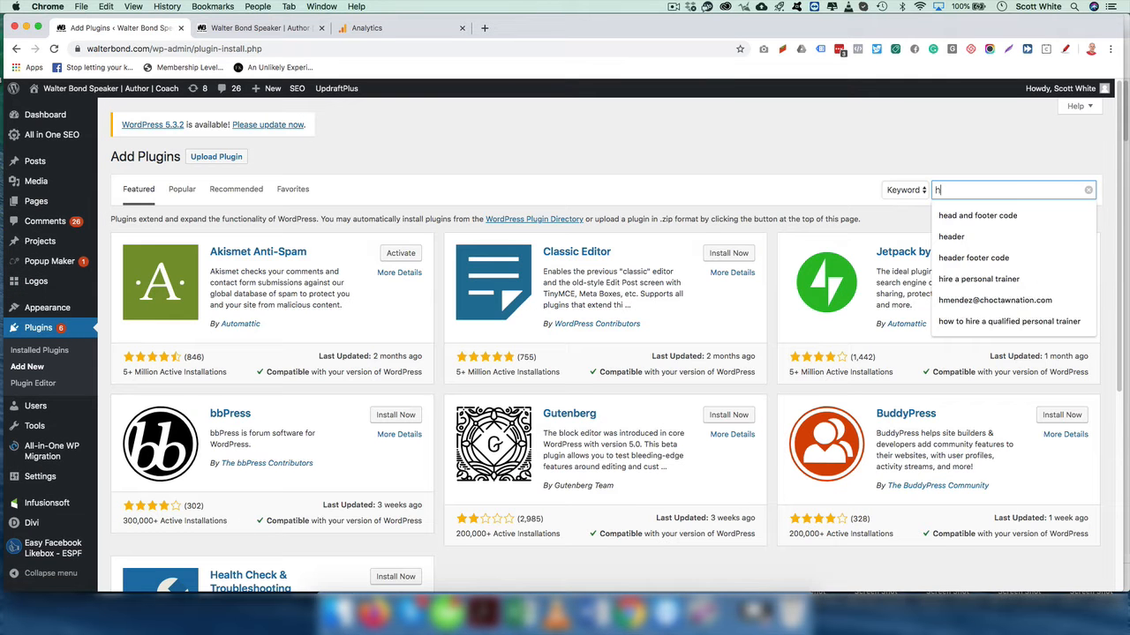
pyautogui.write('eader and footer')
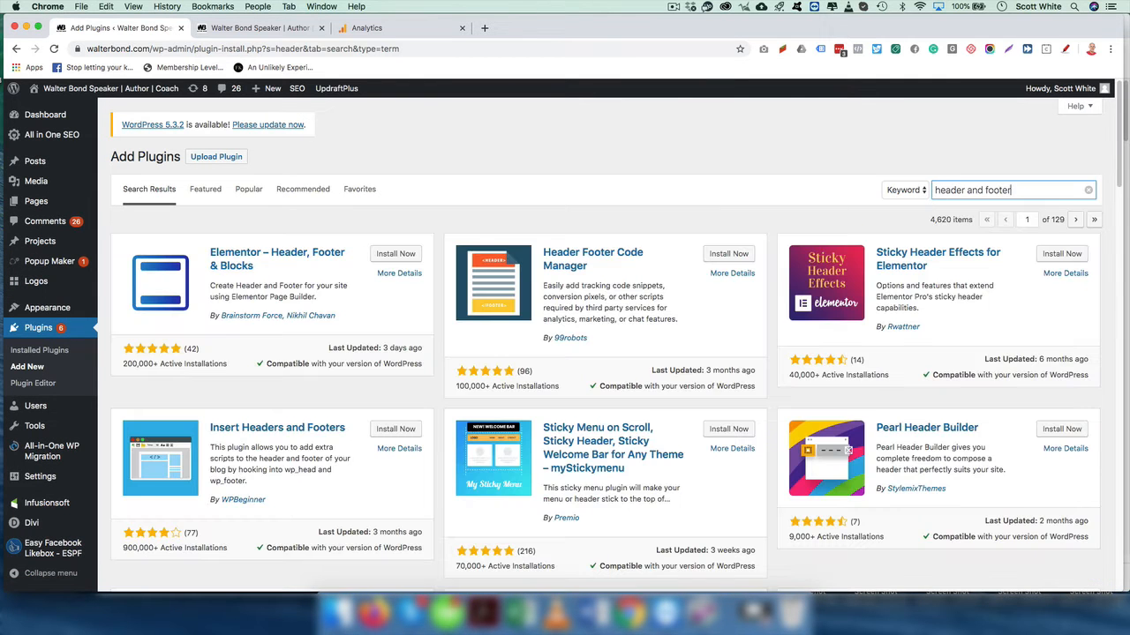
# - Install and activate Header Footer Code Manager from the search results
pyautogui.scroll(-5, 707, 318)
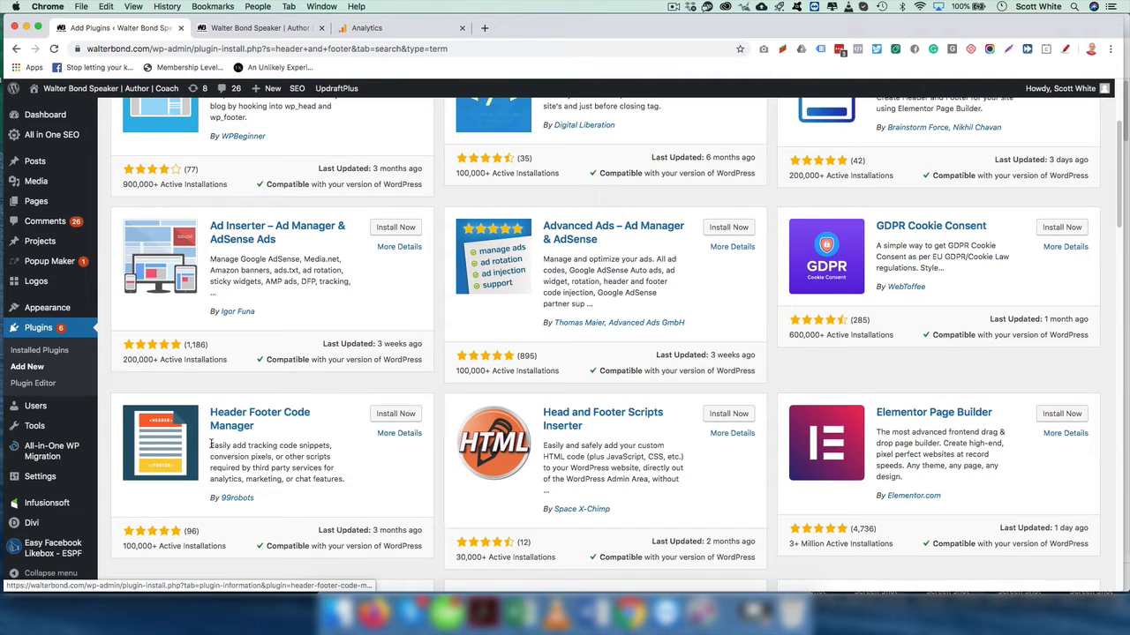
pyautogui.scroll(7, 247, 397)
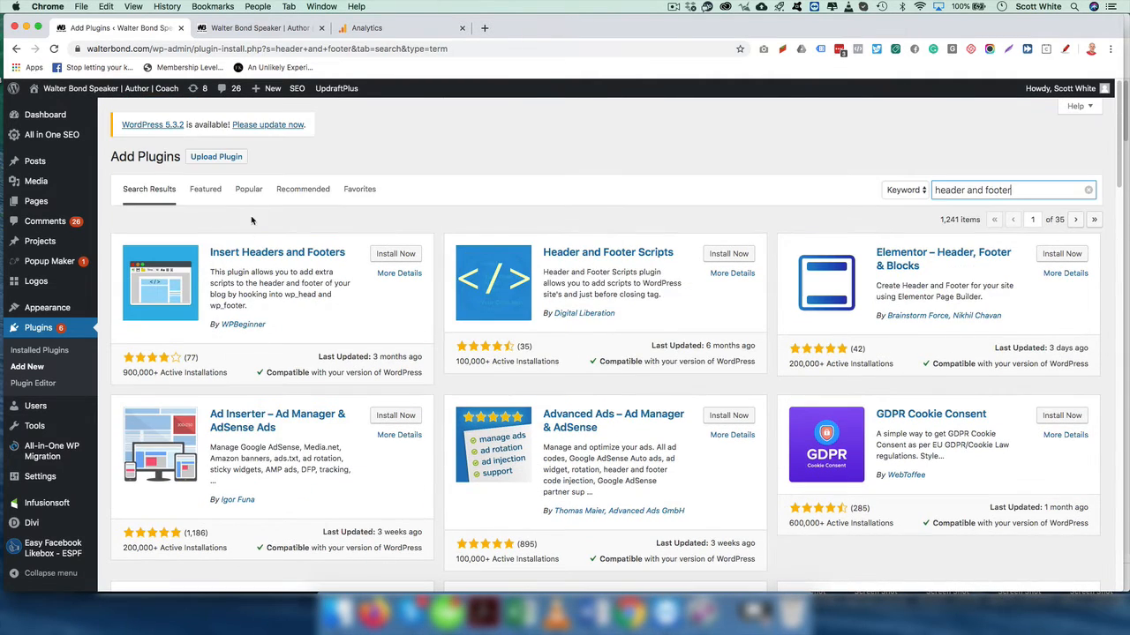
pyautogui.scroll(-12, 282, 339)
pyautogui.scroll(-7, 286, 344)
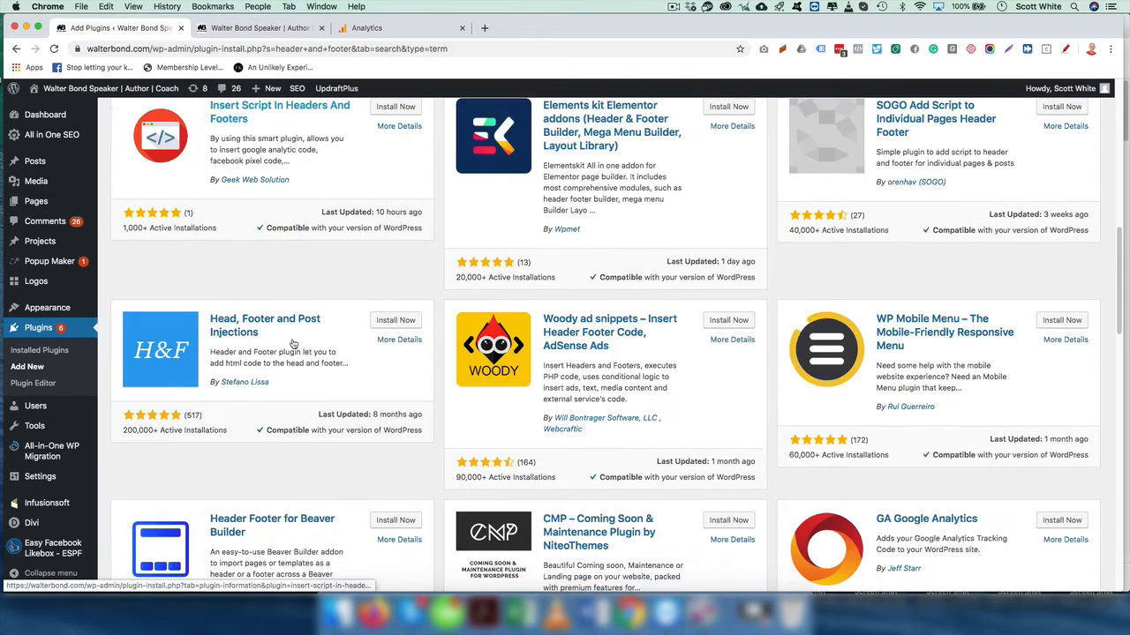
pyautogui.scroll(15, 293, 343)
pyautogui.scroll(-5, 402, 378)
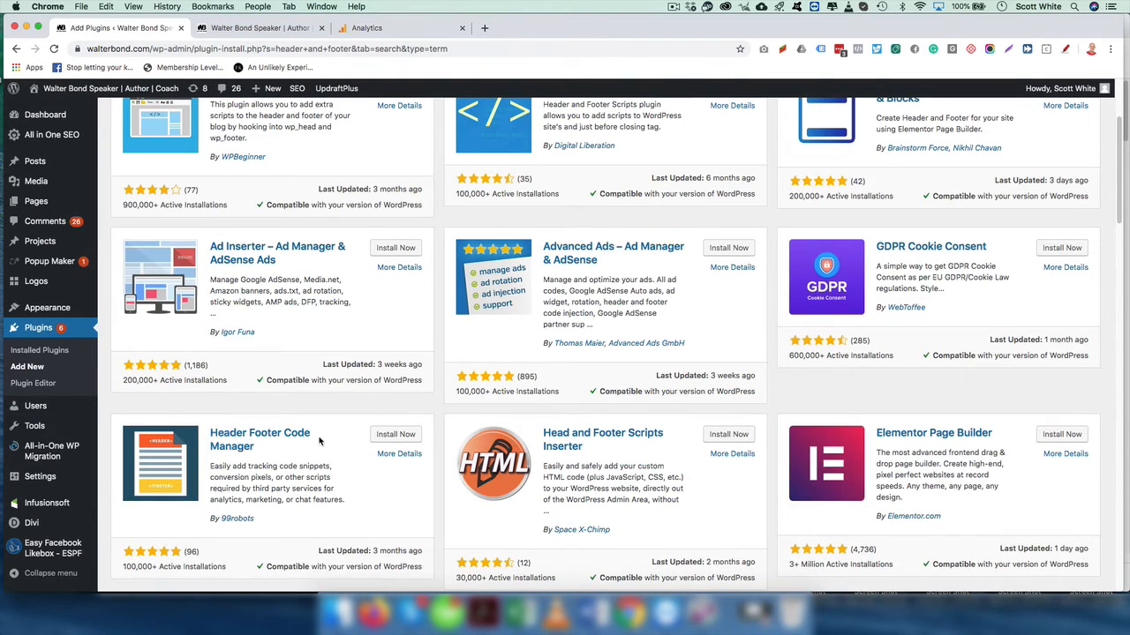
pyautogui.click(394, 436)
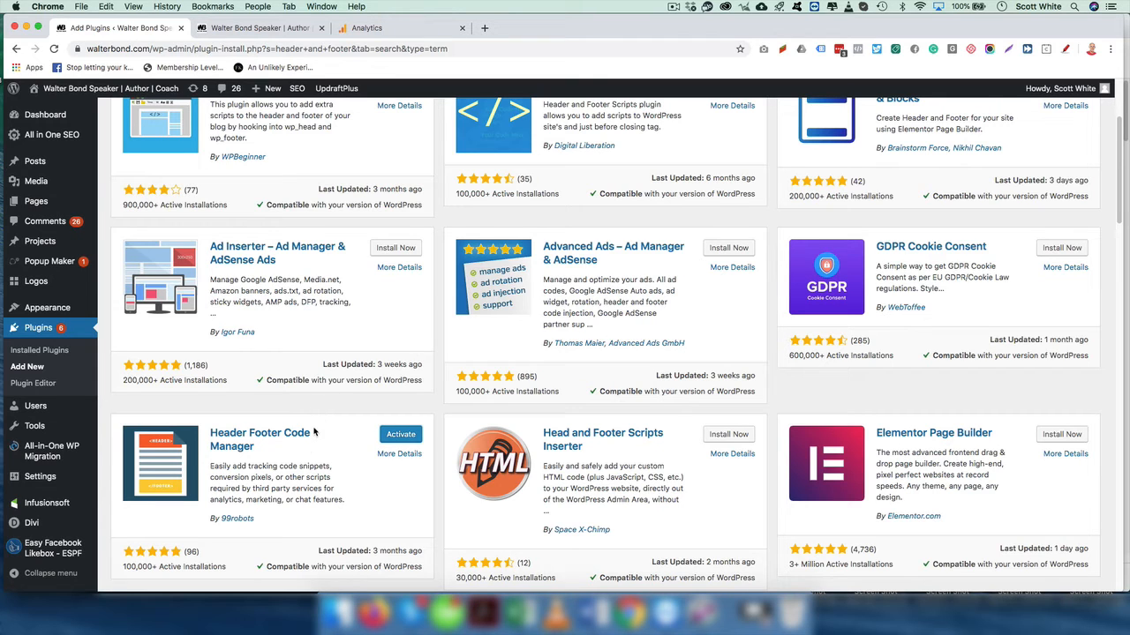
pyautogui.click(398, 439)
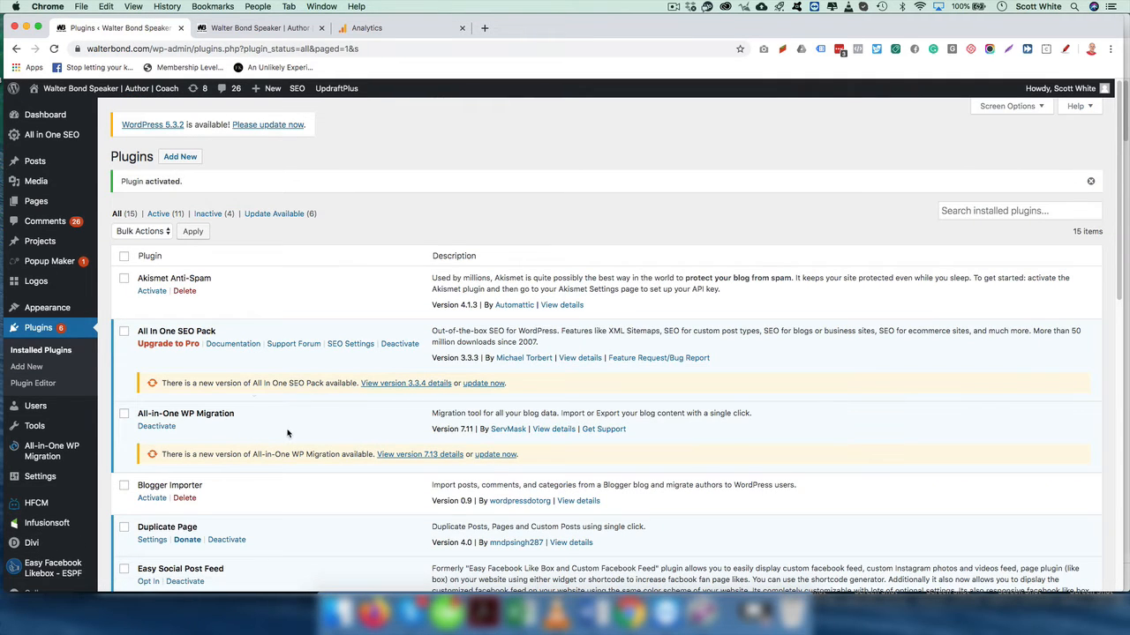
# - Add a new HFCM snippet named 'Google Analytics' with the pasted gtag.js code and save it
pyautogui.moveTo(38, 505)
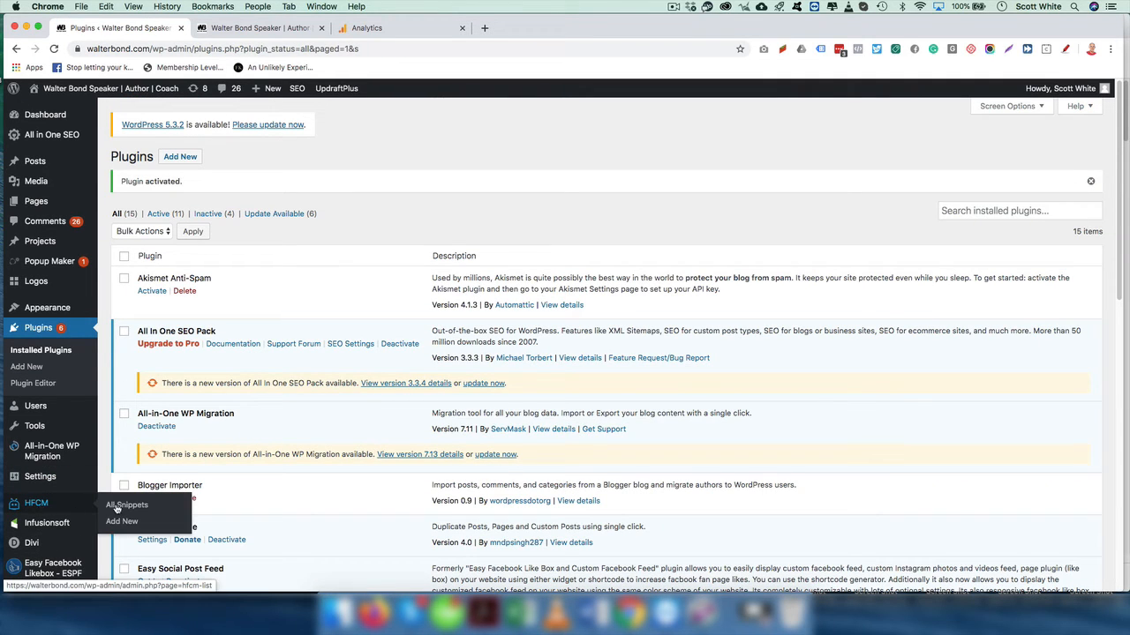
pyautogui.click(126, 506)
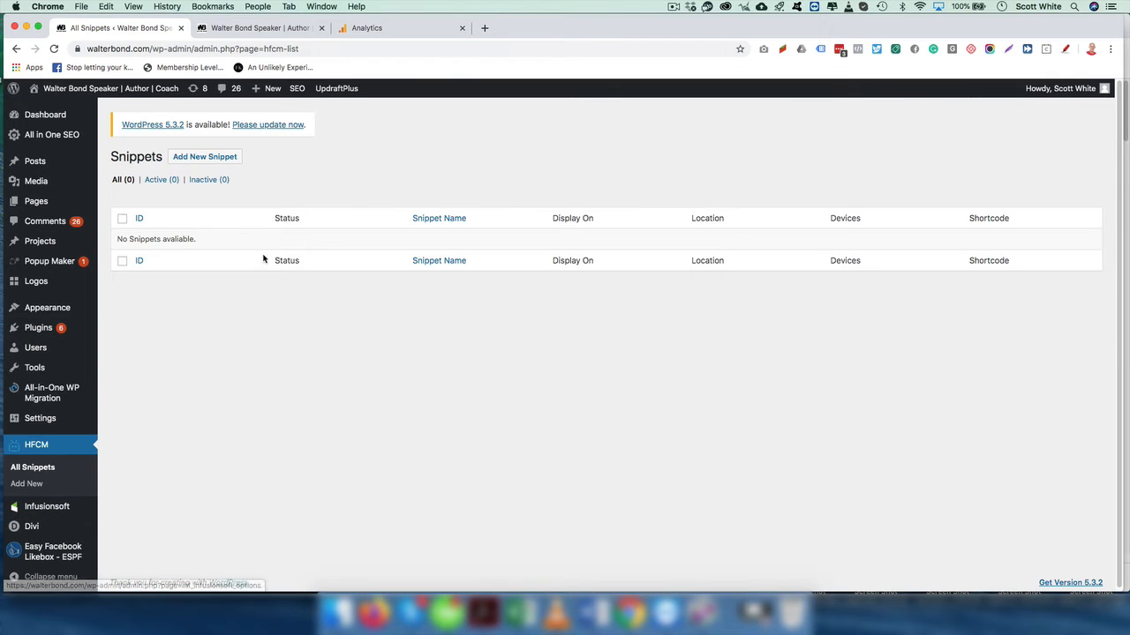
pyautogui.click(204, 156)
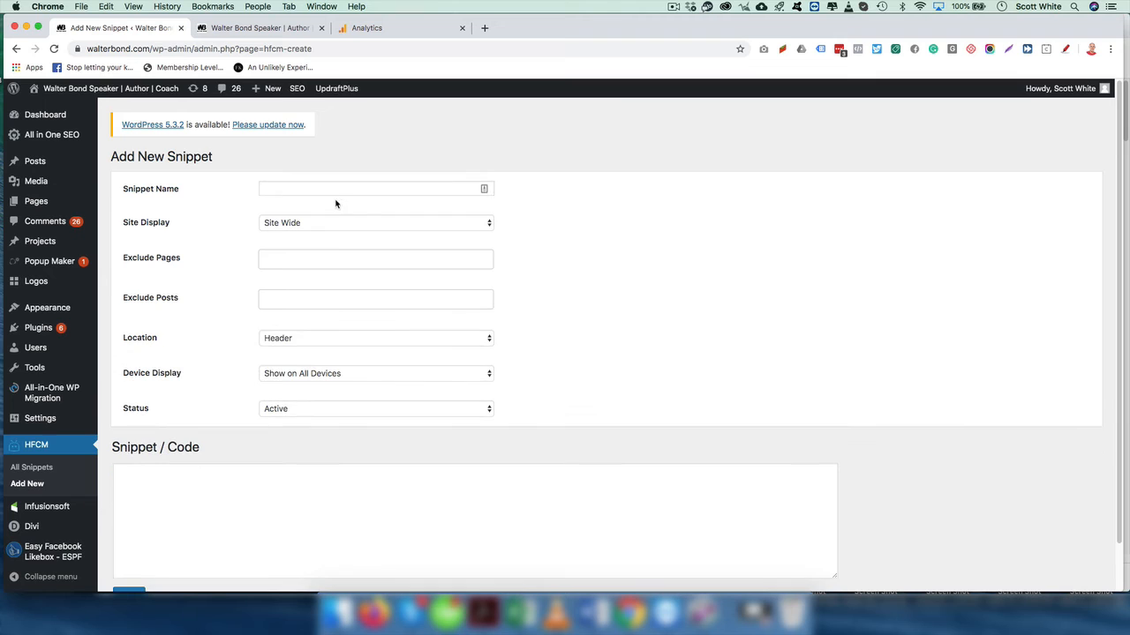
pyautogui.click(322, 189)
pyautogui.write('Google Analytics')
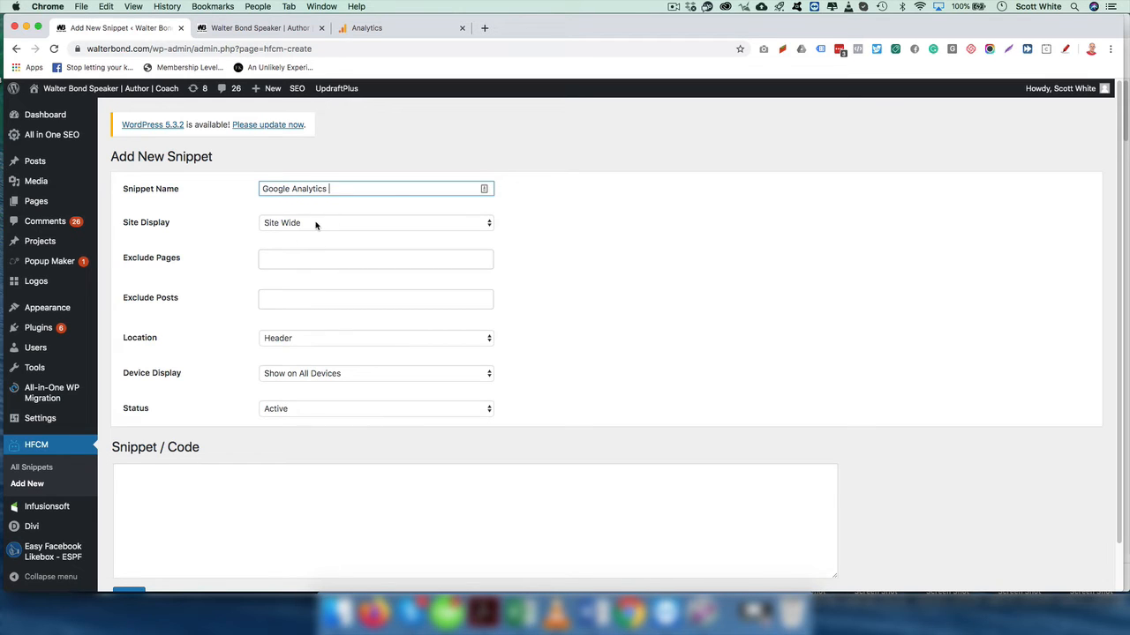
pyautogui.click(184, 494)
pyautogui.press('cmd+v')
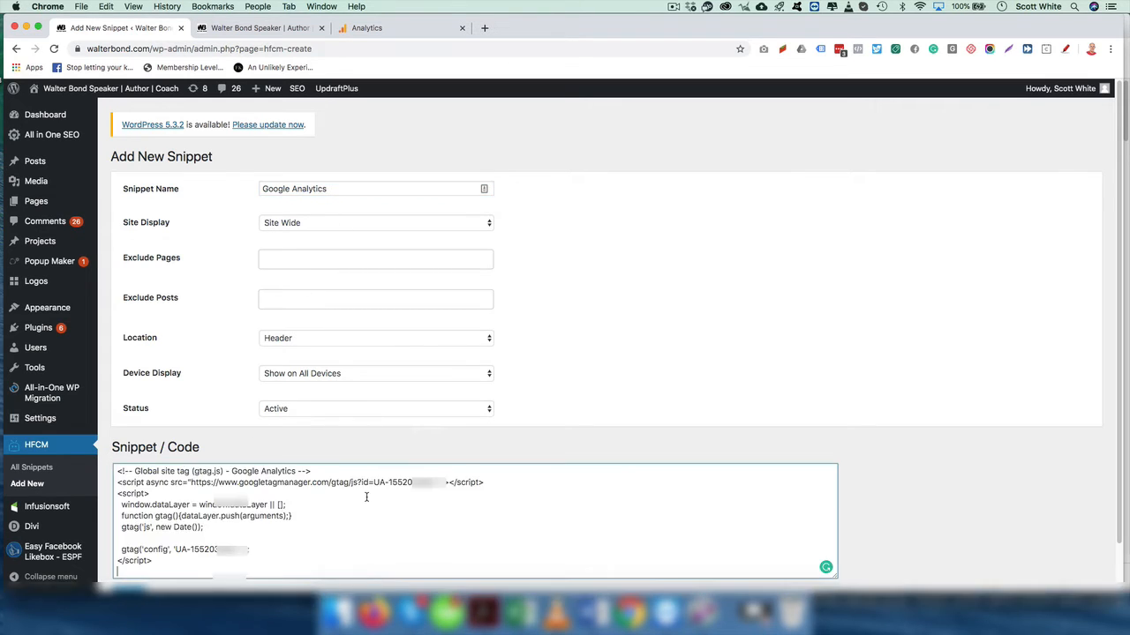
pyautogui.scroll(-2, 194, 522)
pyautogui.click(129, 547)
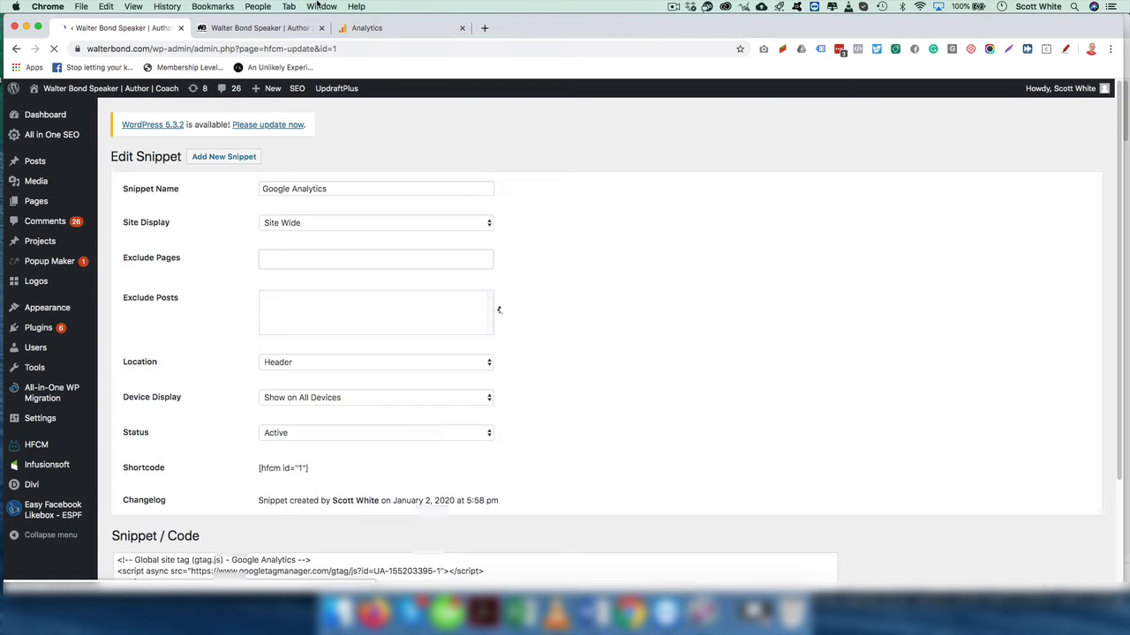
pyautogui.click(236, 31)
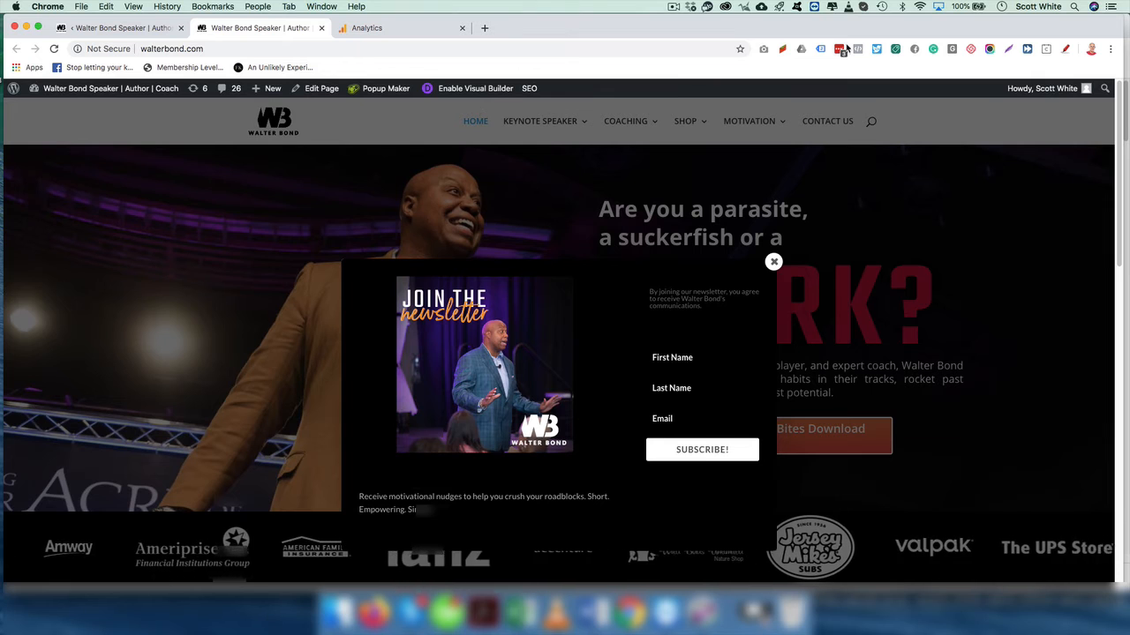
pyautogui.press('super+r')
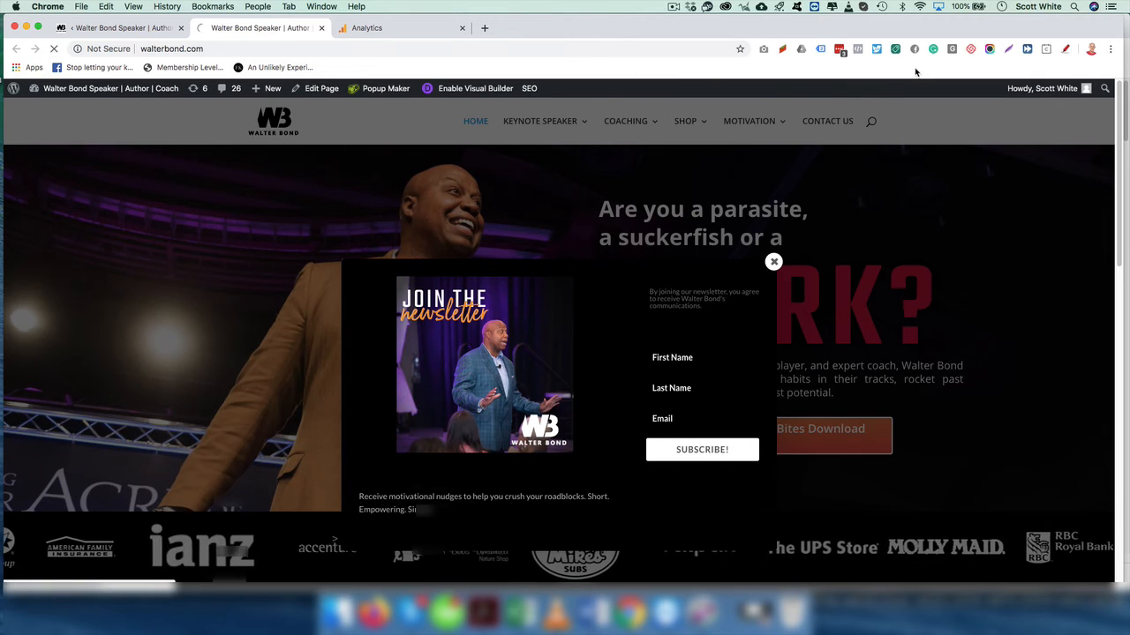
pyautogui.click(821, 51)
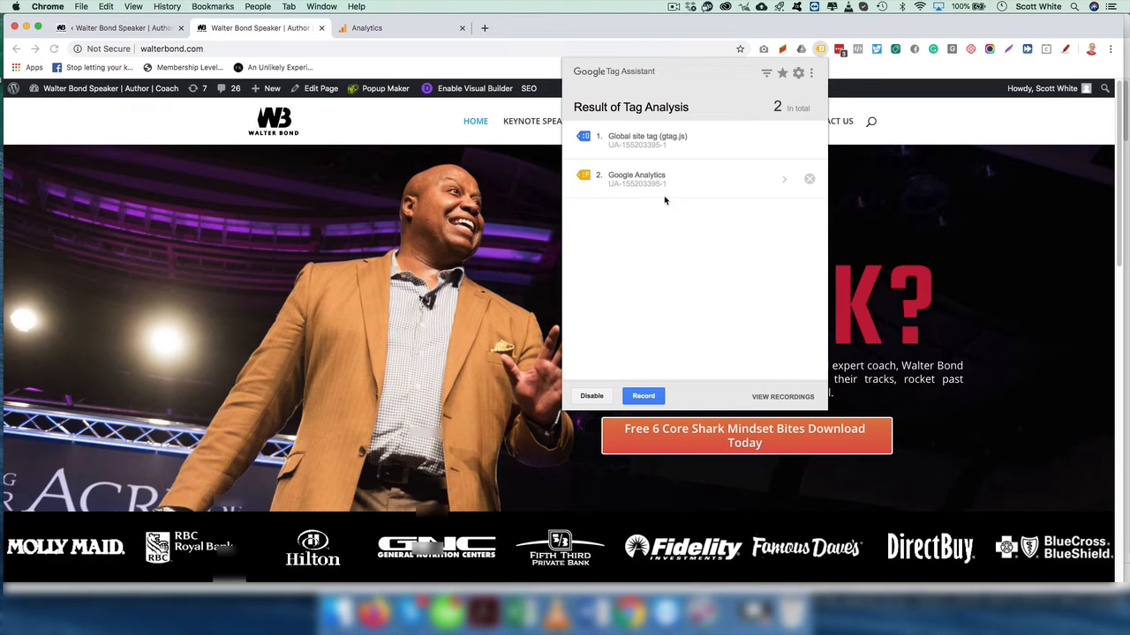
pyautogui.click(419, 70)
pyautogui.click(424, 55)
pyautogui.press('Return')
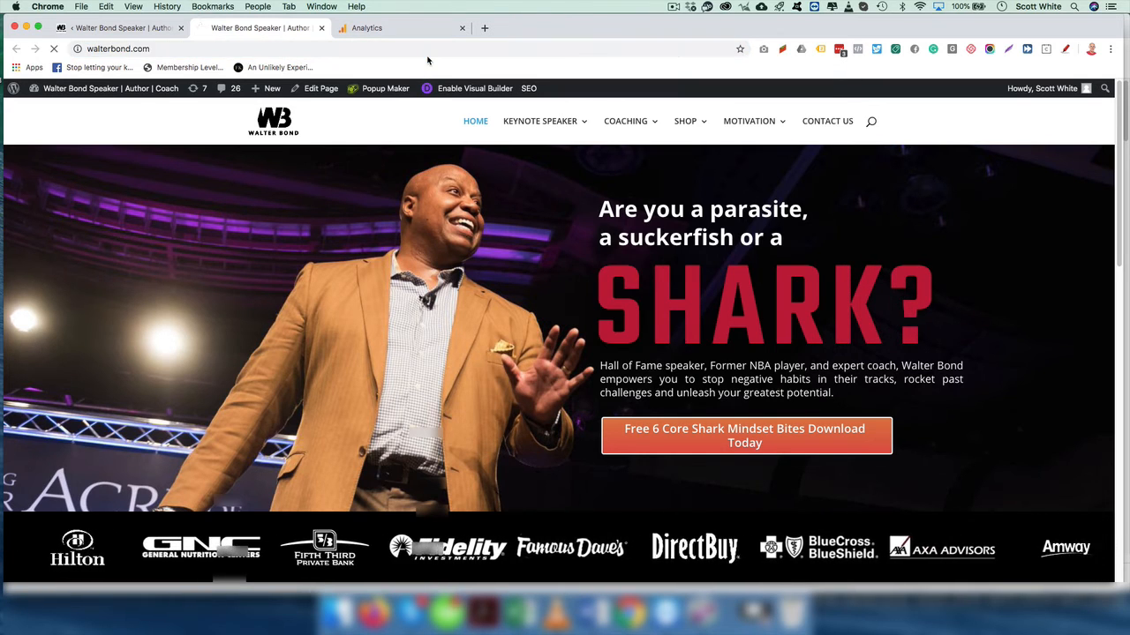
pyautogui.click(820, 50)
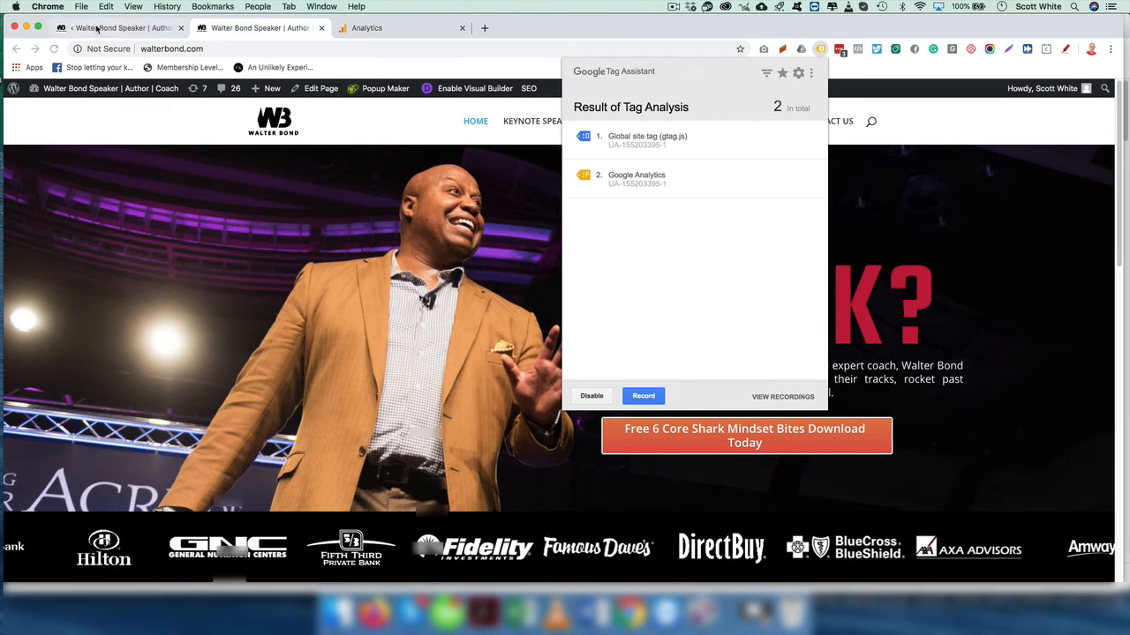
pyautogui.click(133, 29)
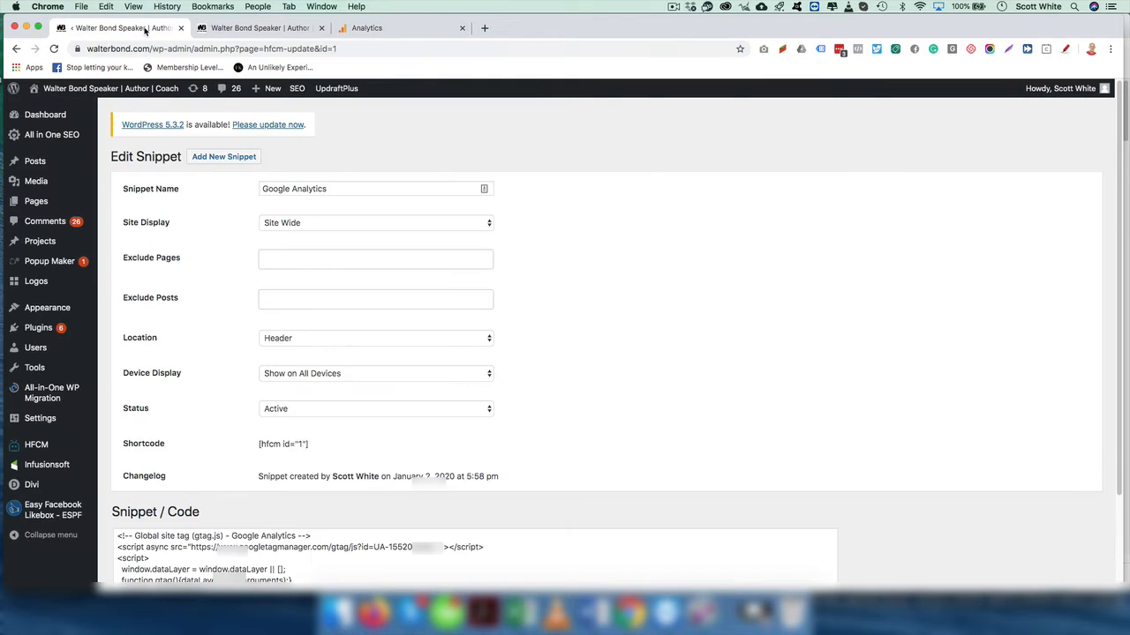
# - Switch the Google Analytics snippet's status to OFF in HFCM's All Snippets list
pyautogui.scroll(-3, 305, 419)
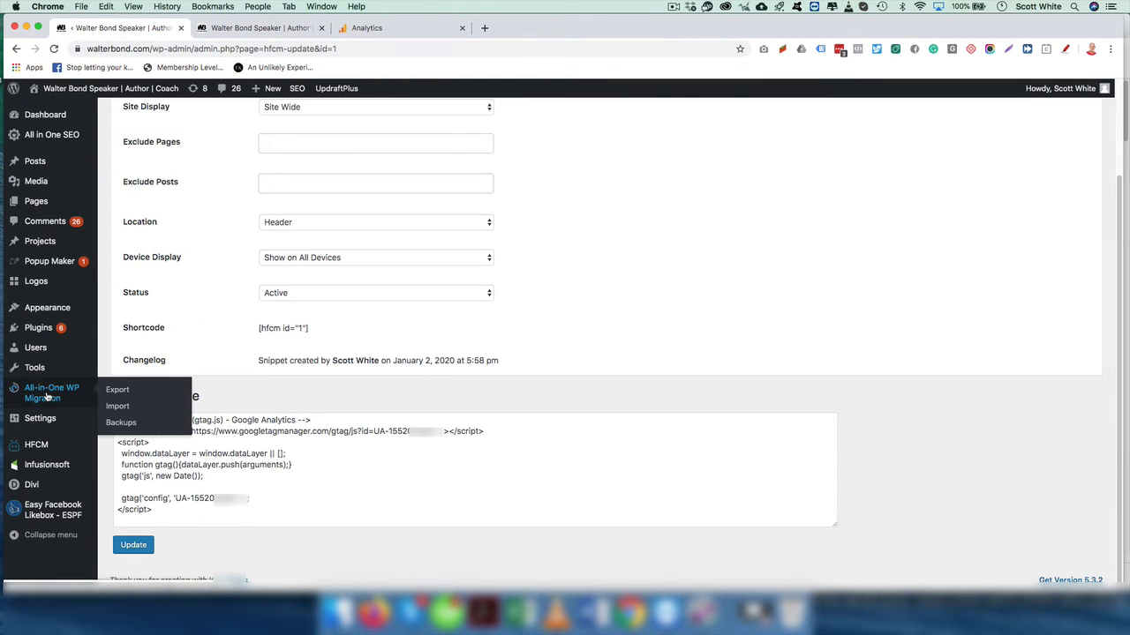
pyautogui.moveTo(36, 444)
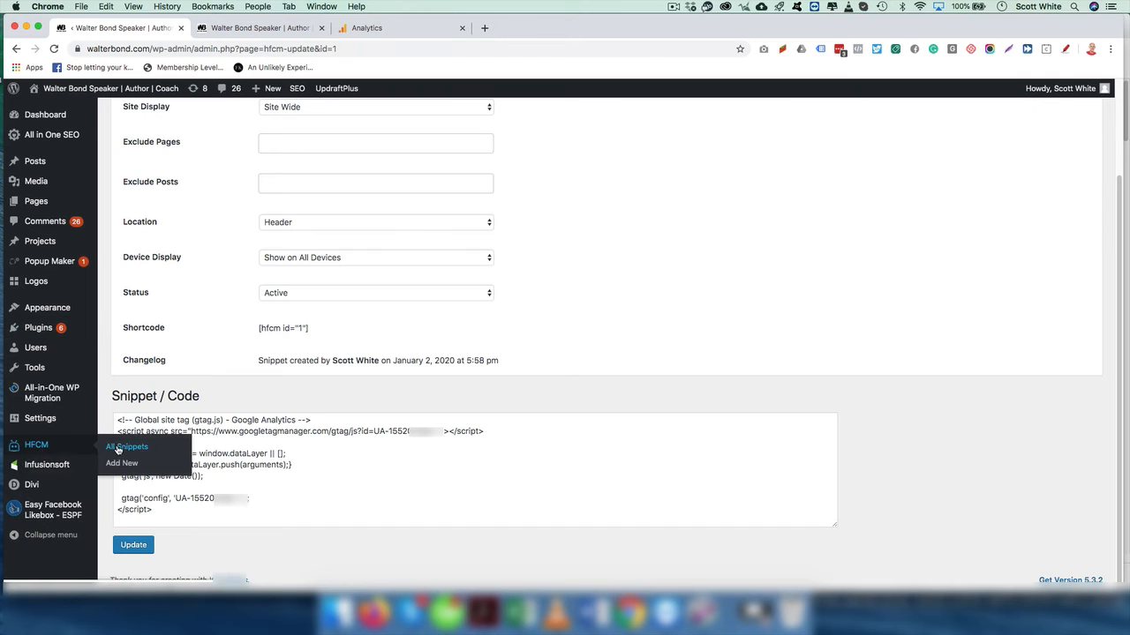
pyautogui.click(117, 450)
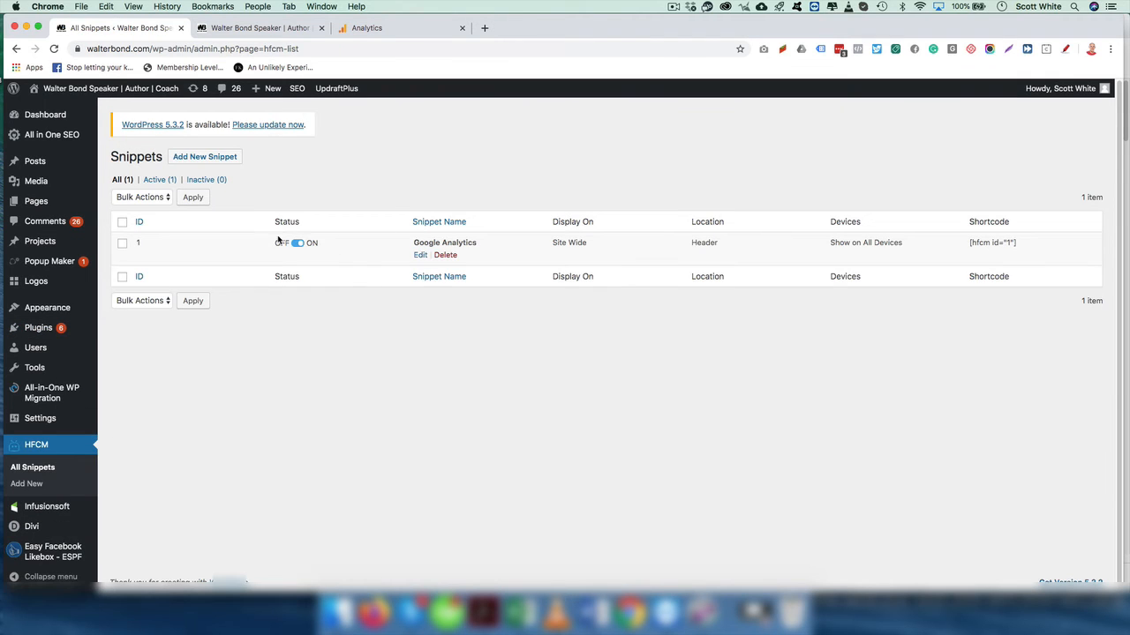
pyautogui.click(304, 244)
# - Reload the live homepage and check its Tag Assistant results
pyautogui.click(278, 31)
pyautogui.click(55, 49)
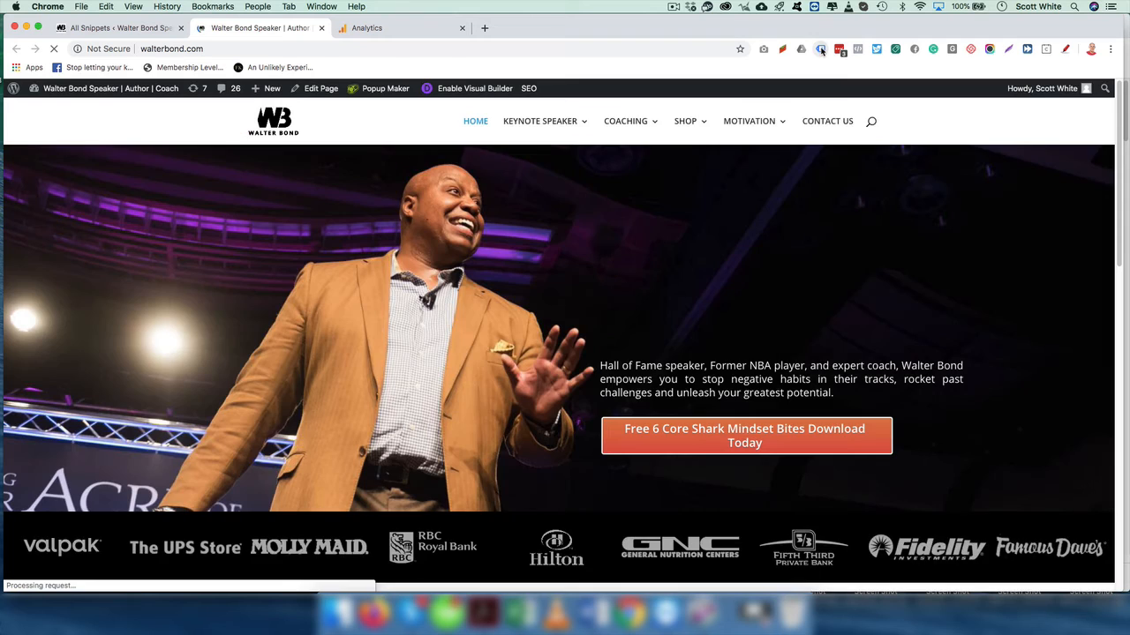
pyautogui.click(820, 49)
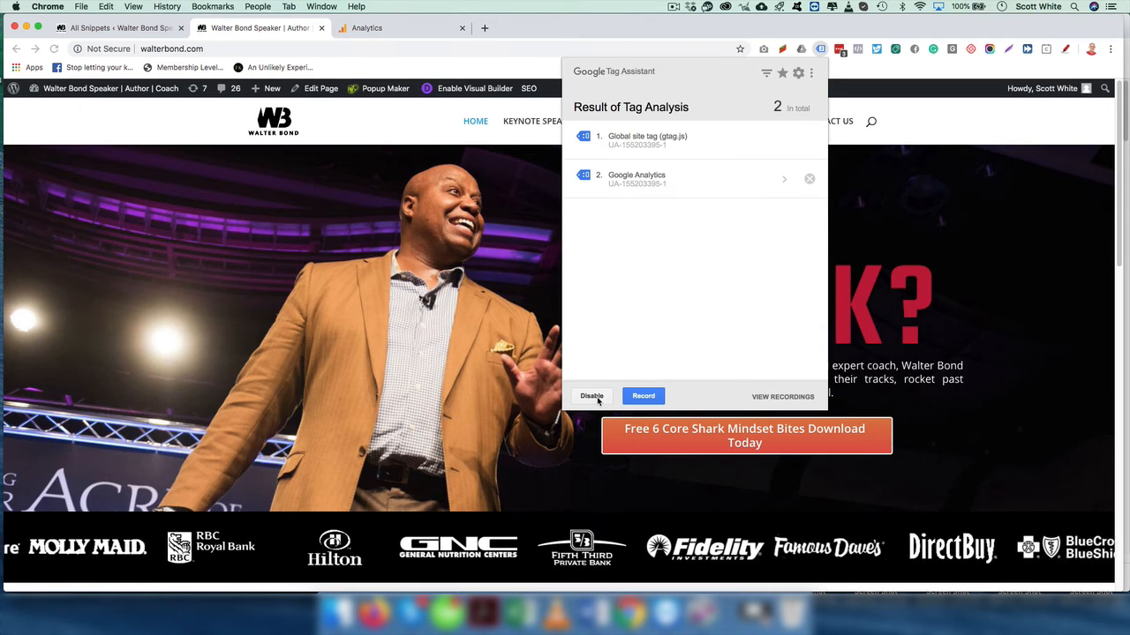